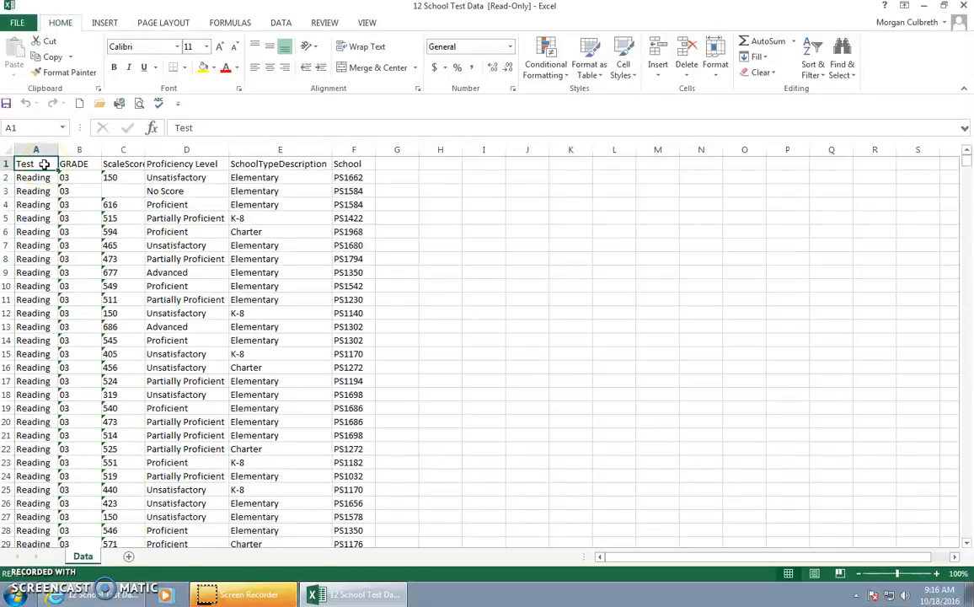
Step: Insert the recommended PivotTable that shows Count of ScaleScore by Proficiency Level from the test data
{"action": "key", "text": "ctrl+Down"}
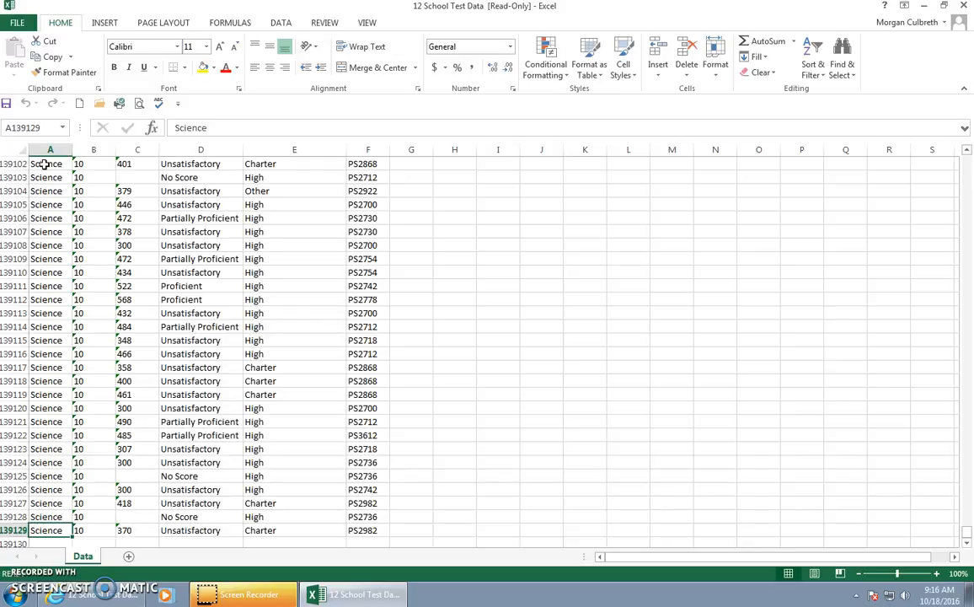
{"action": "key", "text": "ctrl+Up"}
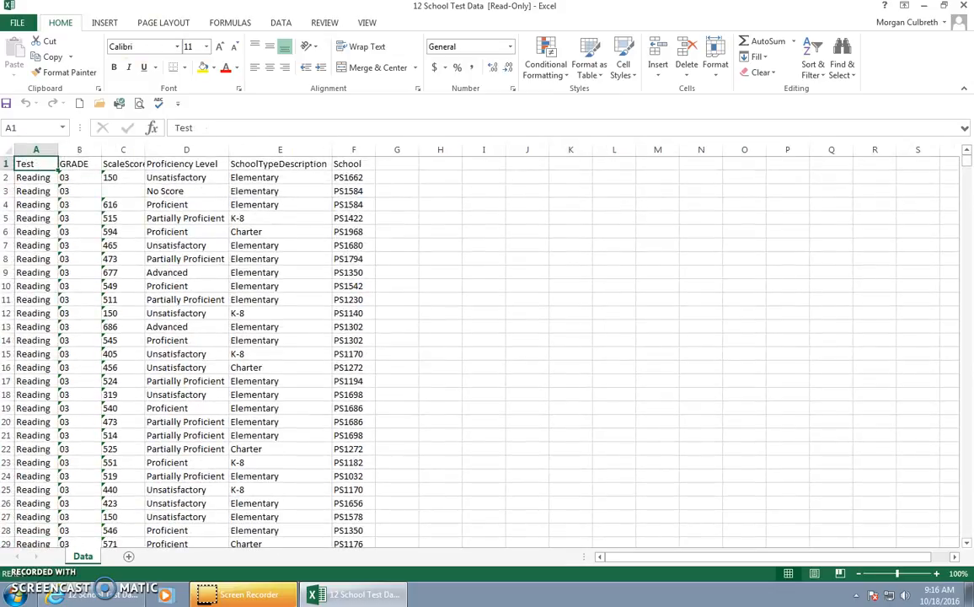
{"action": "left_click", "coordinate": [99, 24]}
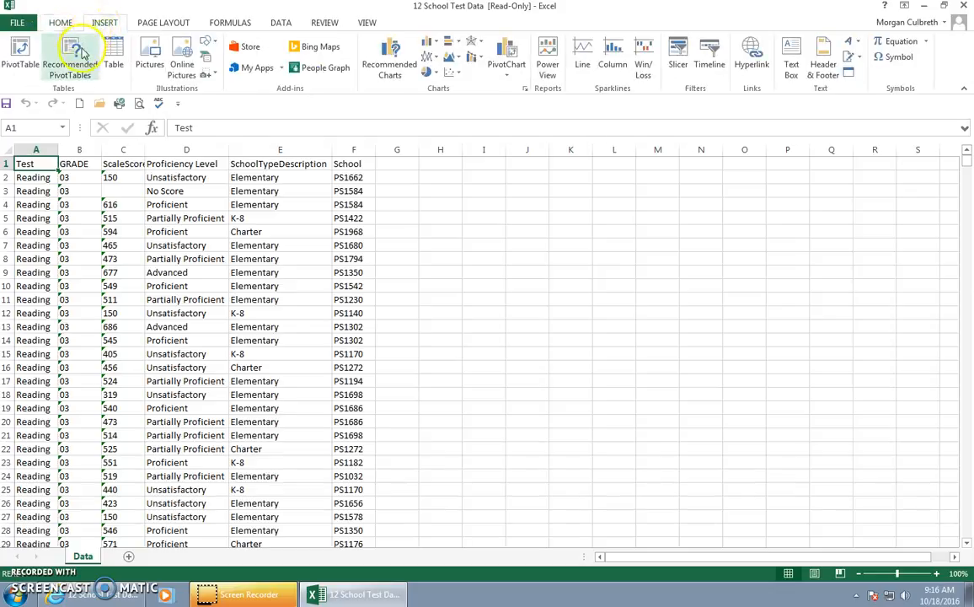
{"action": "left_click", "coordinate": [71, 52]}
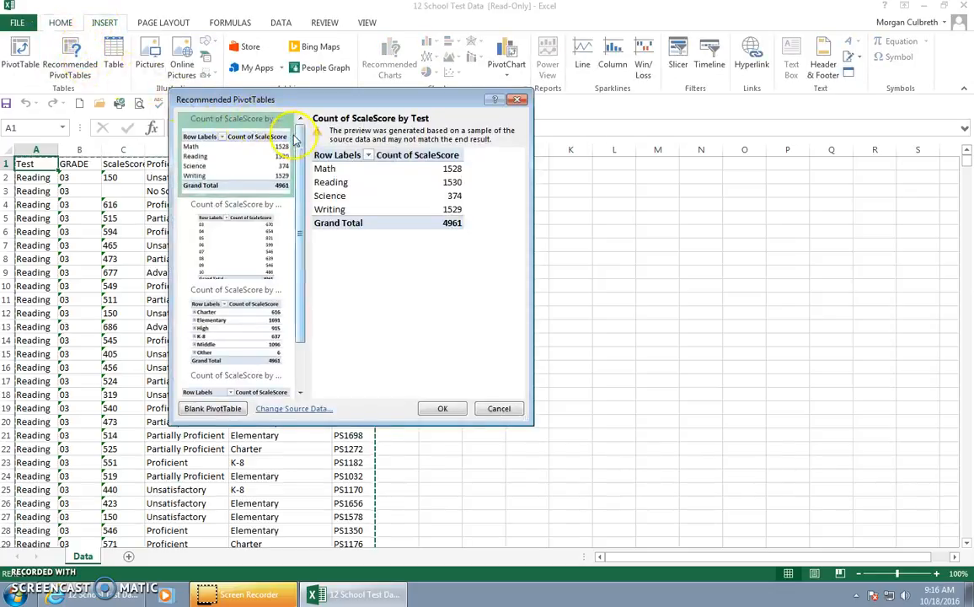
{"action": "scroll", "coordinate": [291, 169], "scroll_direction": "down", "scroll_amount": 2}
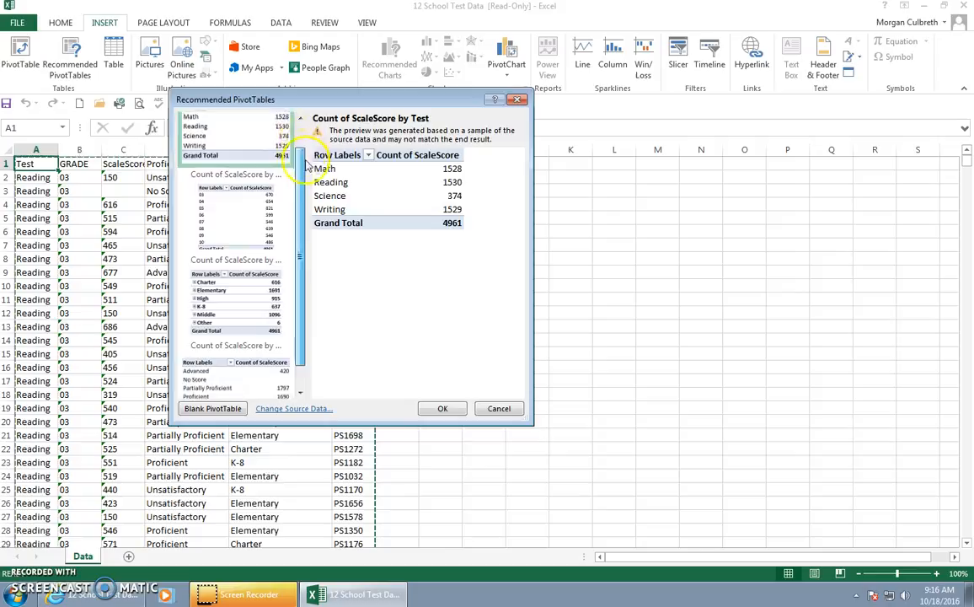
{"action": "left_click", "coordinate": [270, 338]}
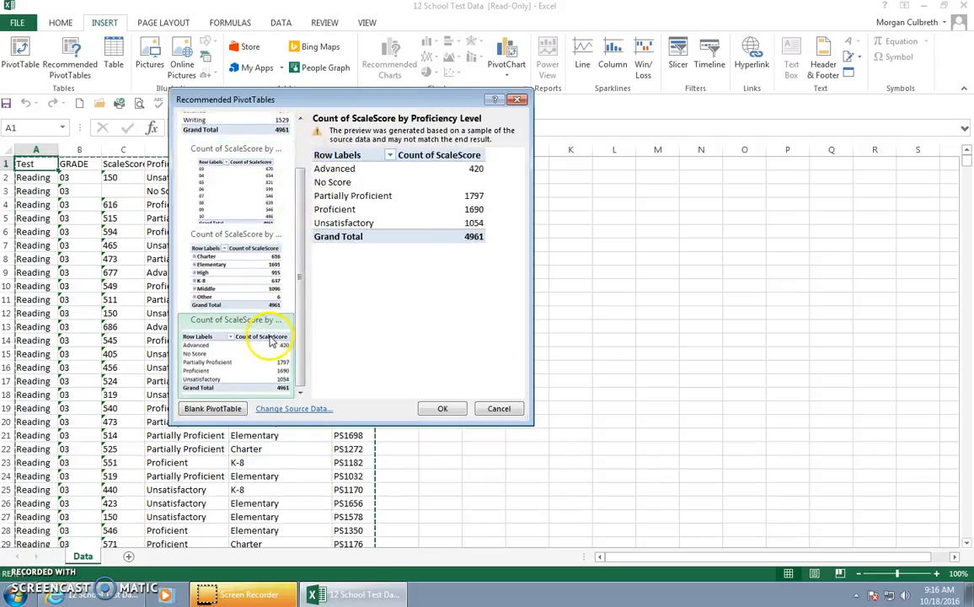
{"action": "left_click", "coordinate": [441, 409]}
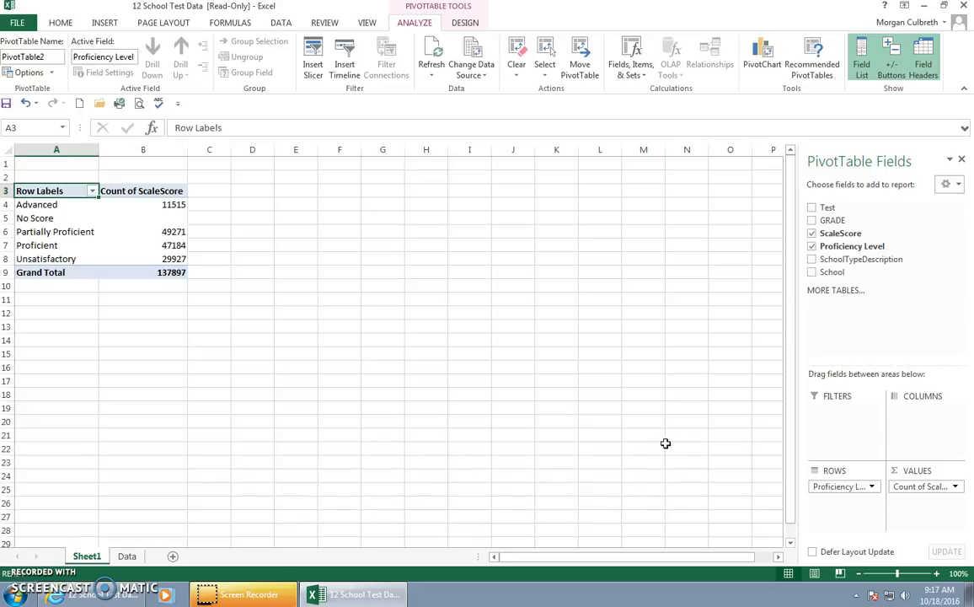
Step: Rename the new PivotTable worksheet as Count
{"action": "double_click", "coordinate": [99, 559]}
{"action": "key", "text": "BackSpace"}
{"action": "type", "text": "Count"}
{"action": "key", "text": "Return"}
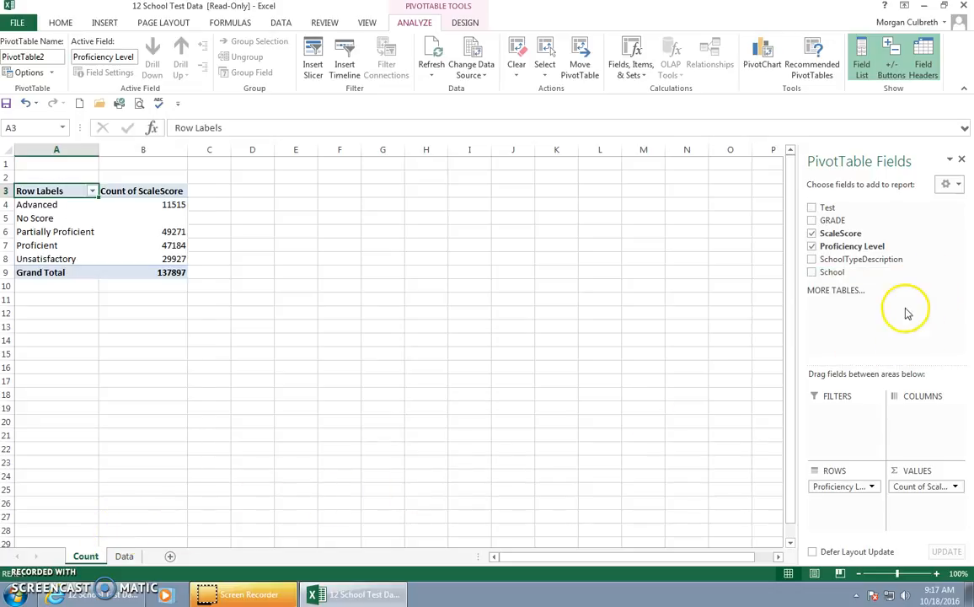
Step: Replace ScaleScore with a count of GRADE in the PivotTable values and break the columns down by GRADE
{"action": "left_click_drag", "start_coordinate": [878, 220], "coordinate": [923, 495]}
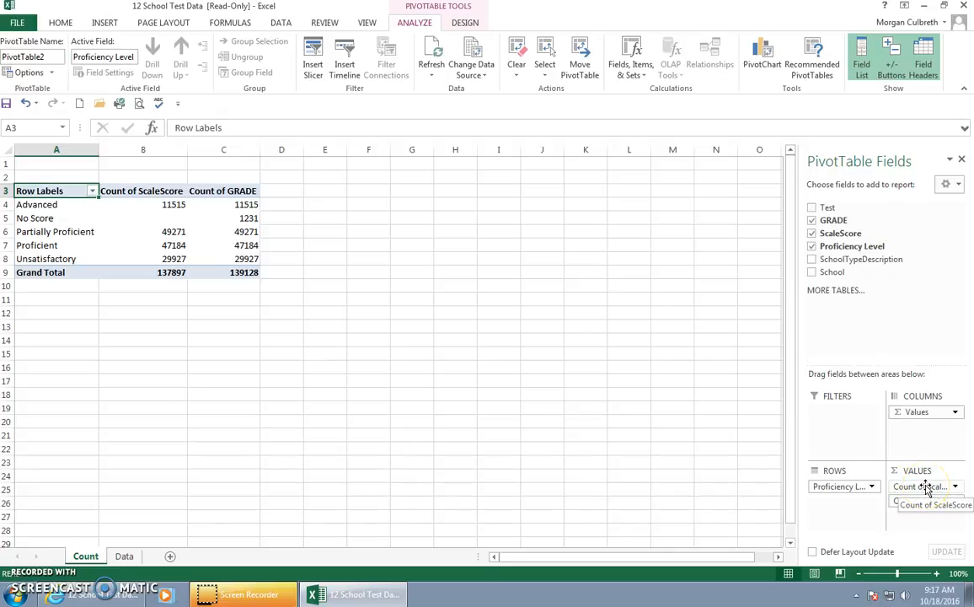
{"action": "left_click", "coordinate": [920, 487]}
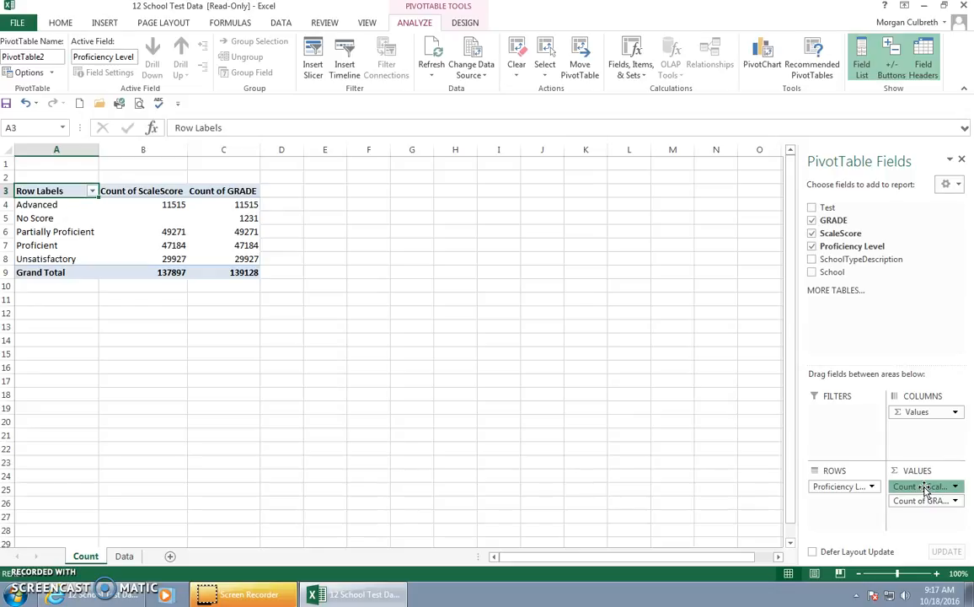
{"action": "left_click_drag", "start_coordinate": [920, 487], "coordinate": [857, 317]}
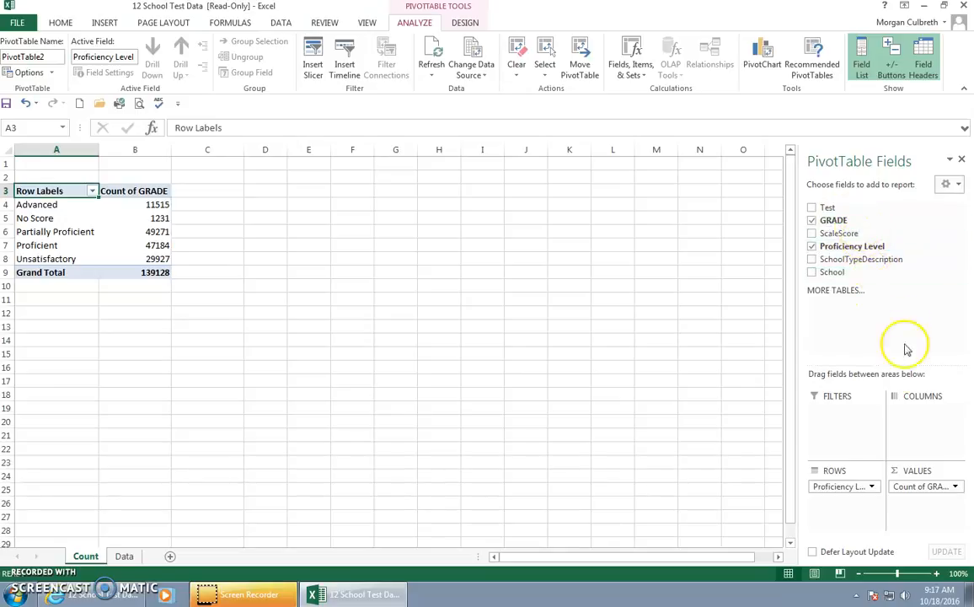
{"action": "left_click_drag", "start_coordinate": [857, 223], "coordinate": [939, 435]}
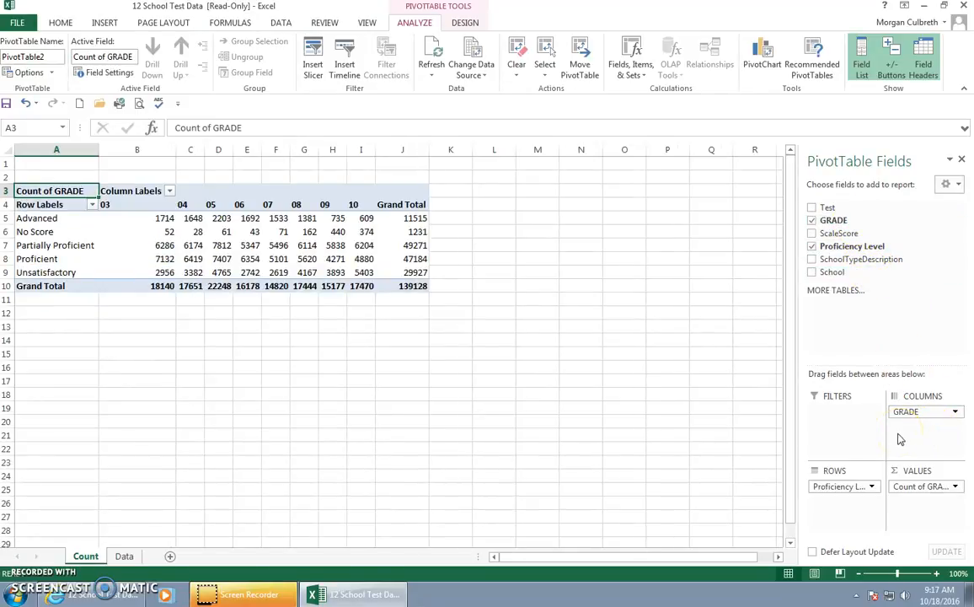
Step: Add Test as a report filter to the PivotTable and filter it to Math
{"action": "left_click_drag", "start_coordinate": [827, 207], "coordinate": [839, 418]}
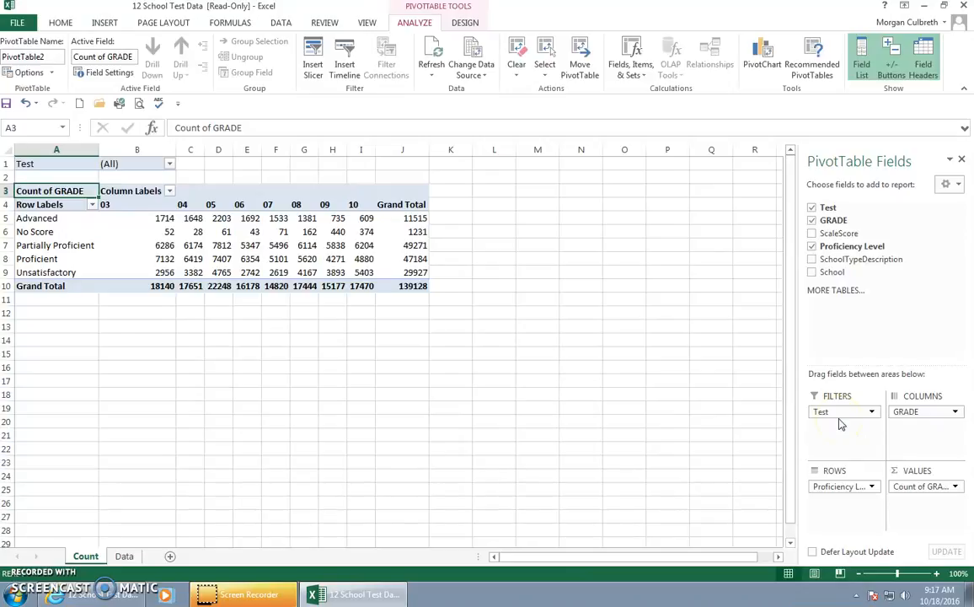
{"action": "left_click", "coordinate": [169, 165]}
{"action": "left_click", "coordinate": [40, 205]}
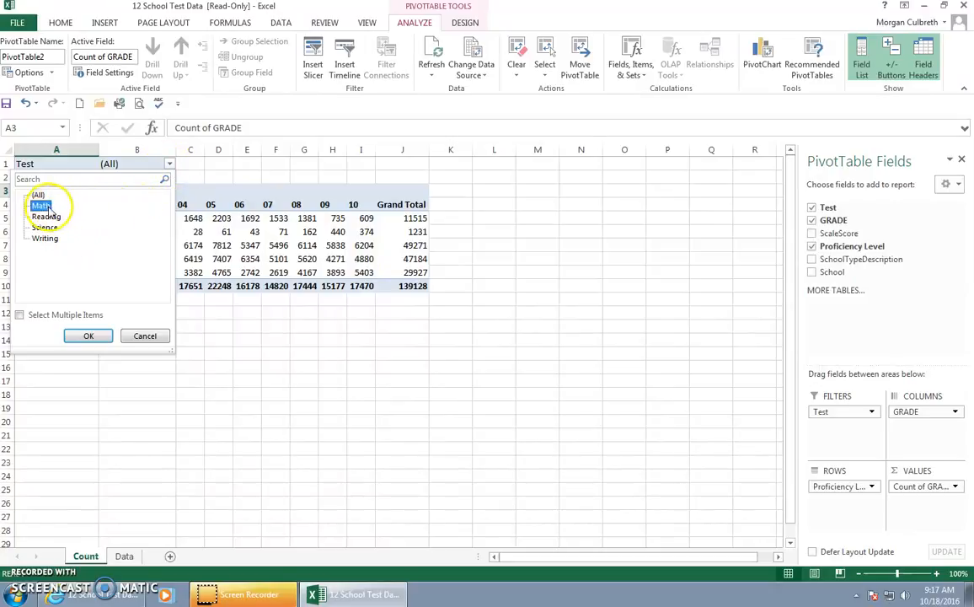
{"action": "left_click", "coordinate": [91, 337]}
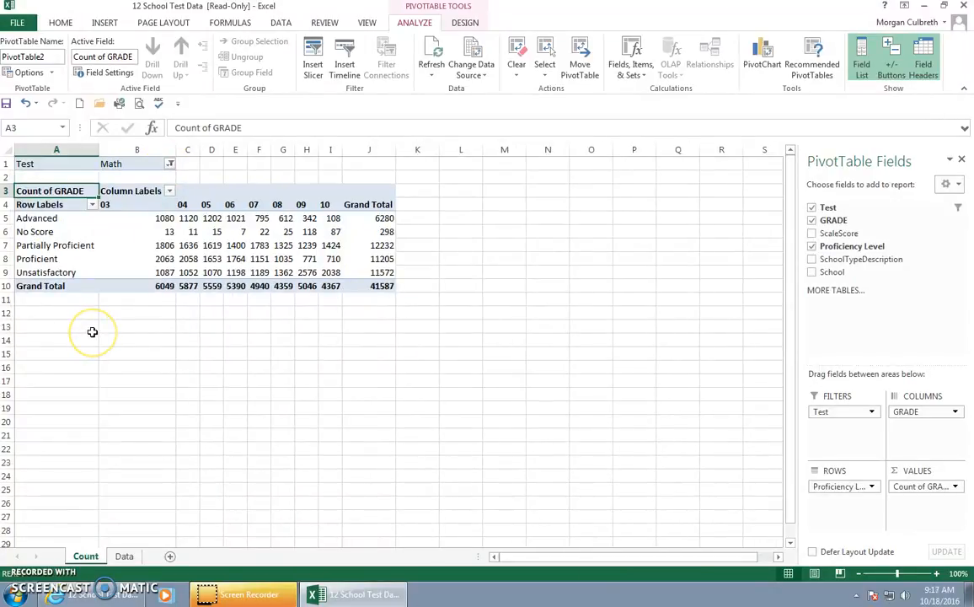
Step: Change the PivotTable's Test filter to Reading
{"action": "left_click", "coordinate": [171, 164]}
{"action": "left_click", "coordinate": [47, 216]}
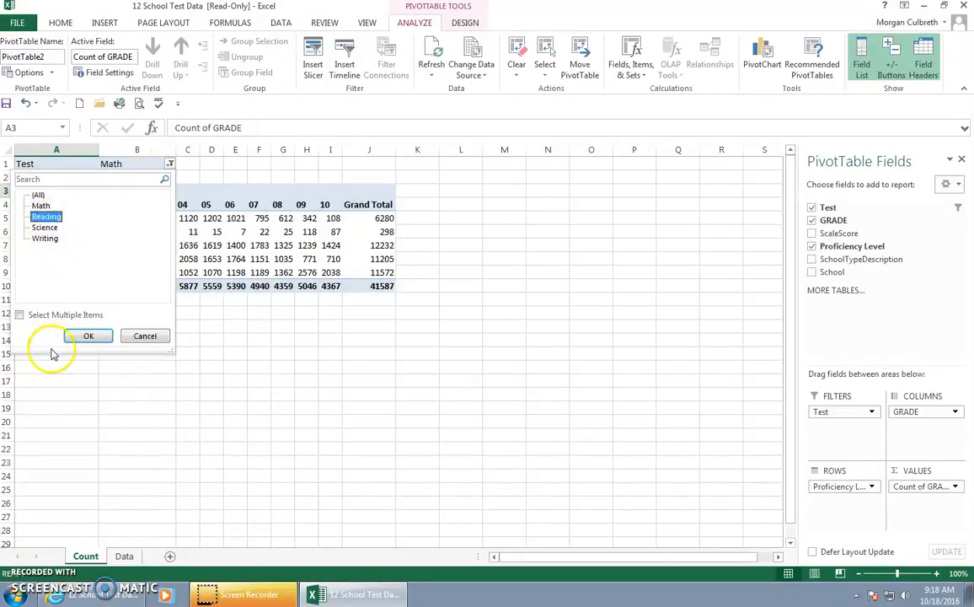
{"action": "left_click", "coordinate": [86, 336]}
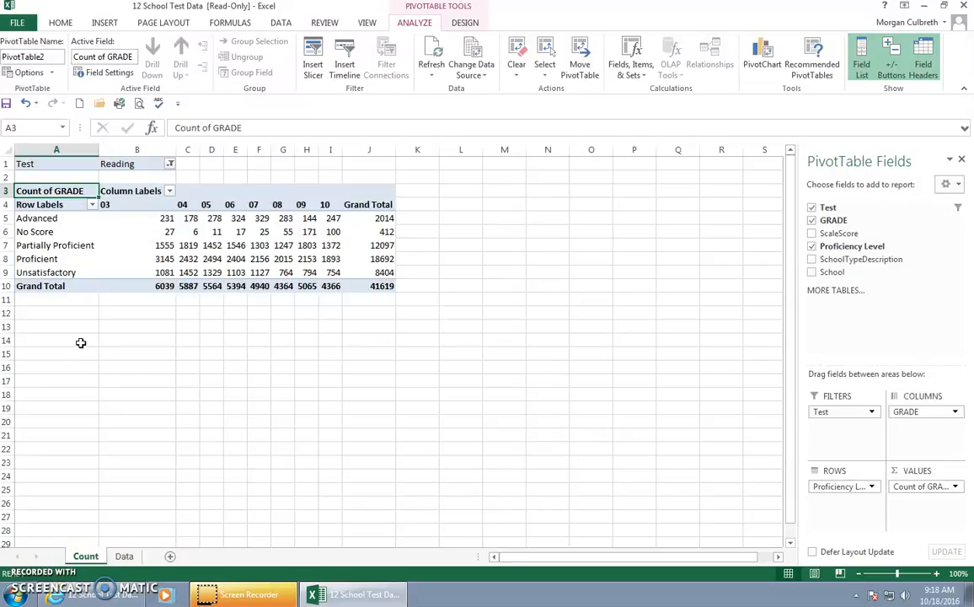
Step: Start saving the workbook under a new name and browse to the Excel folder on the H: drive
{"action": "left_click", "coordinate": [18, 23]}
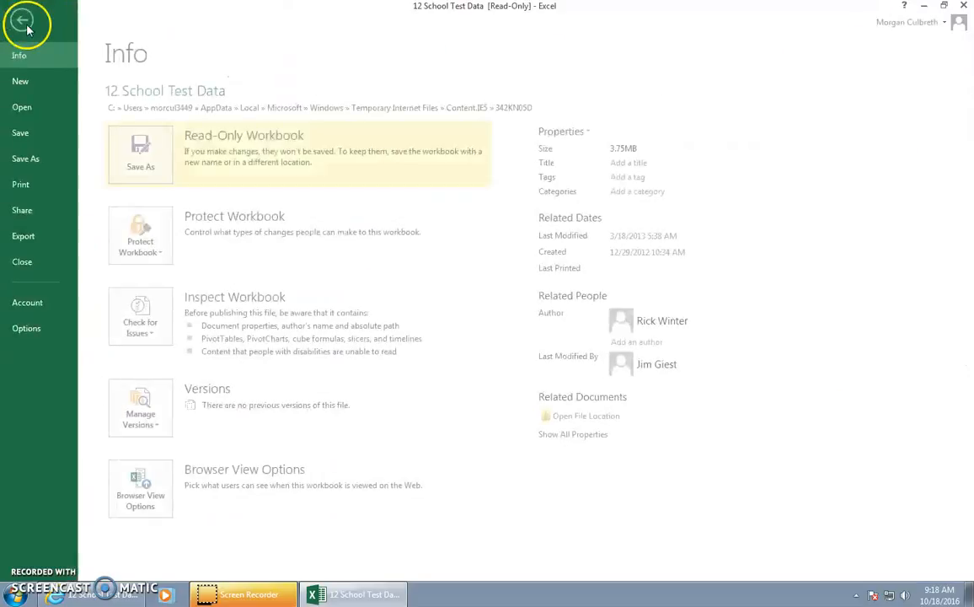
{"action": "left_click", "coordinate": [27, 159]}
{"action": "left_click", "coordinate": [349, 215]}
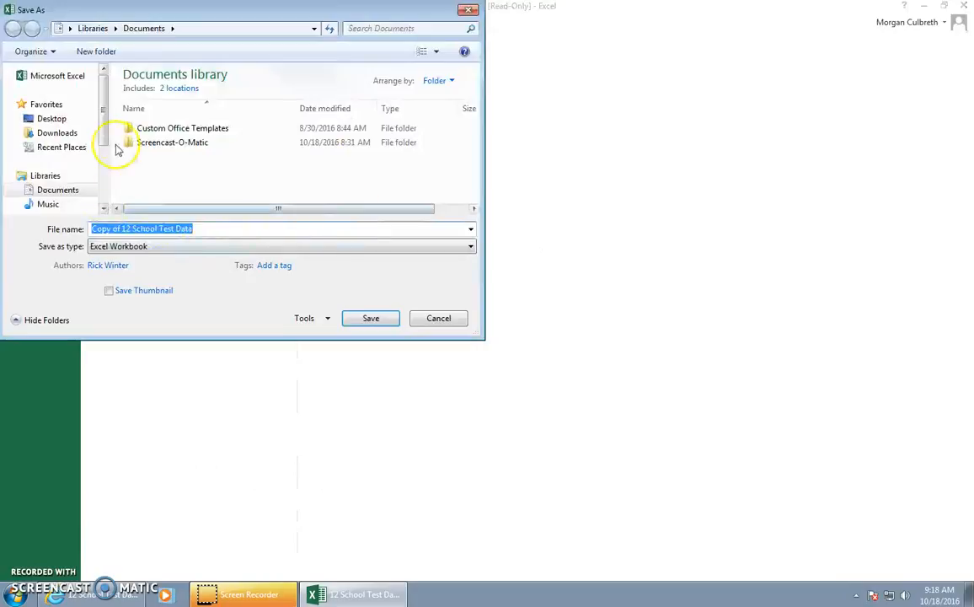
{"action": "scroll", "coordinate": [93, 152], "scroll_direction": "down", "scroll_amount": 2}
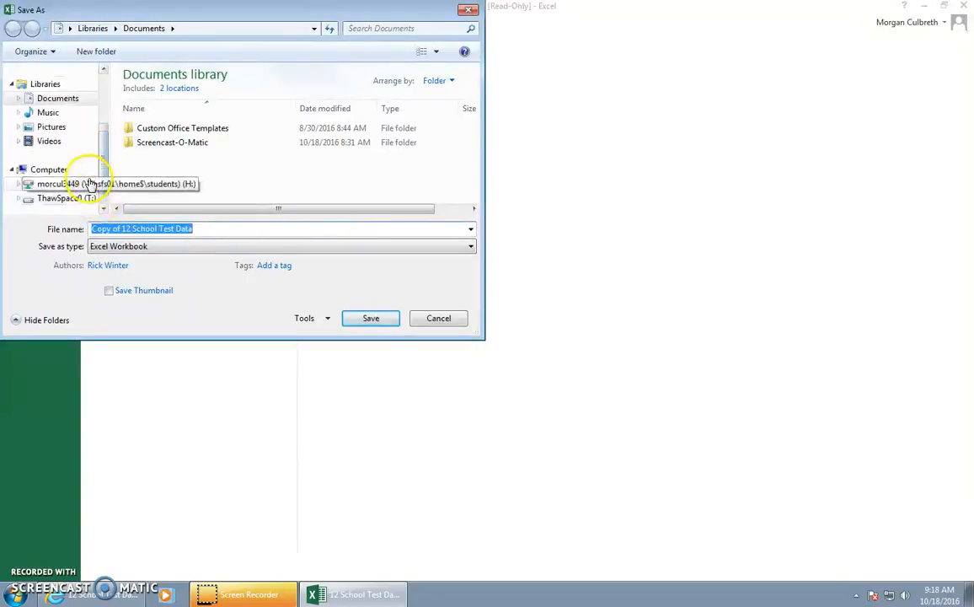
{"action": "left_click", "coordinate": [91, 184]}
{"action": "double_click", "coordinate": [175, 91]}
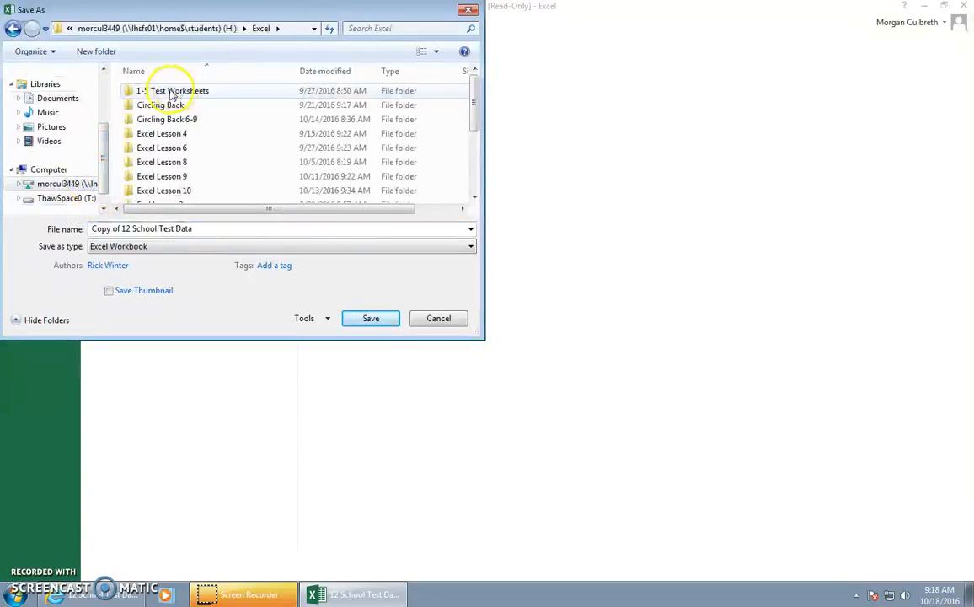
Step: Create a new folder named Lesson 12 inside the Excel folder
{"action": "left_click", "coordinate": [96, 50]}
{"action": "key", "text": "BackSpace"}
{"action": "type", "text": "Lesson 12"}
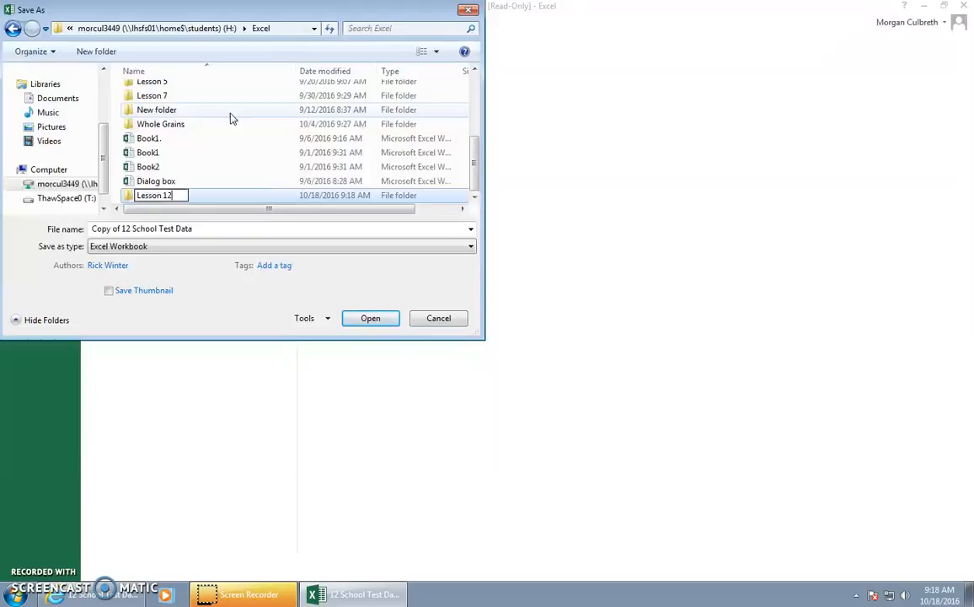
{"action": "key", "text": "Return"}
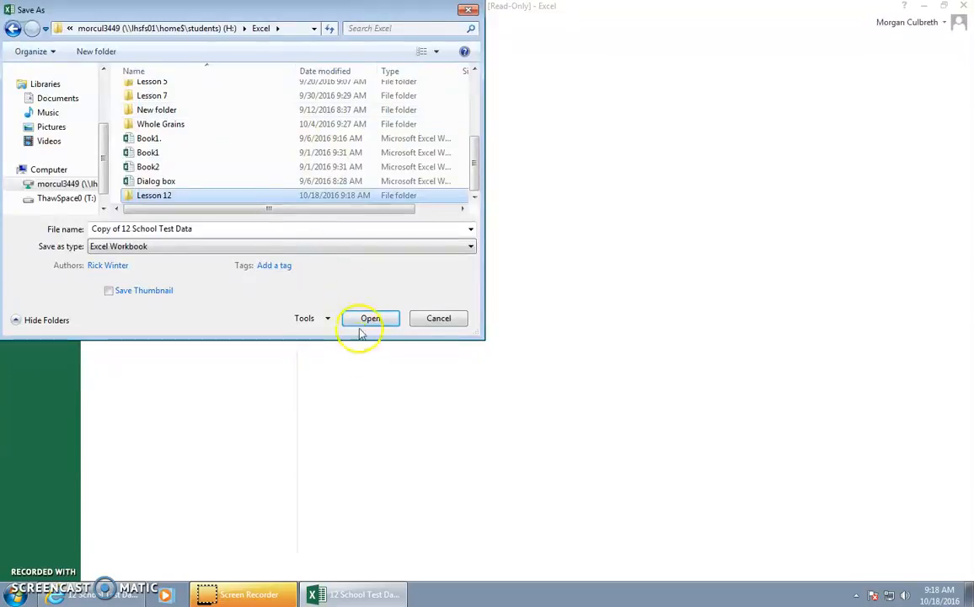
Step: Save the workbook in the Lesson 12 folder as 12 School Test PivotTable Solutions
{"action": "left_click", "coordinate": [107, 229]}
{"action": "left_click_drag", "start_coordinate": [122, 228], "coordinate": [72, 226]}
{"action": "key", "text": "Delete"}
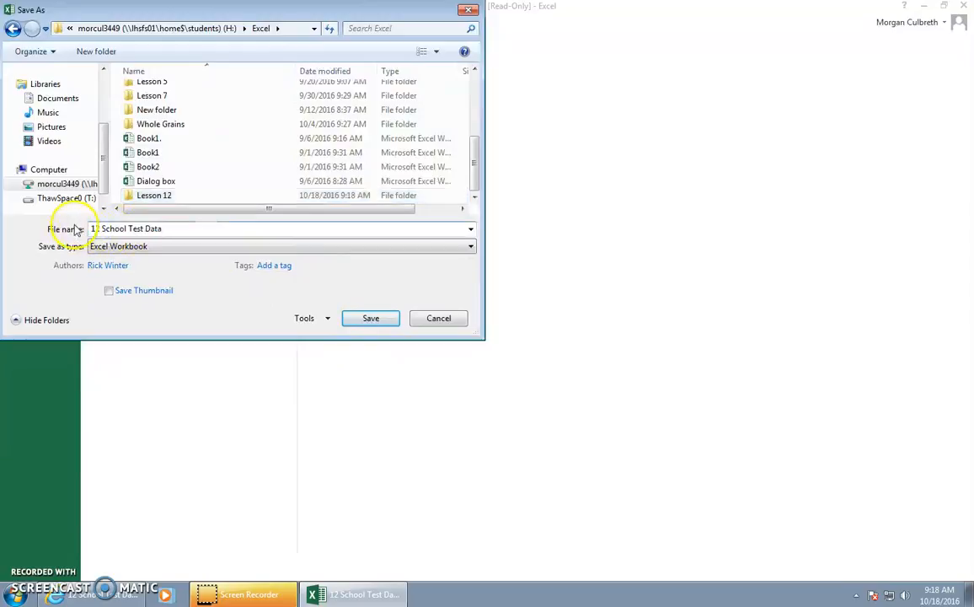
{"action": "left_click", "coordinate": [177, 229]}
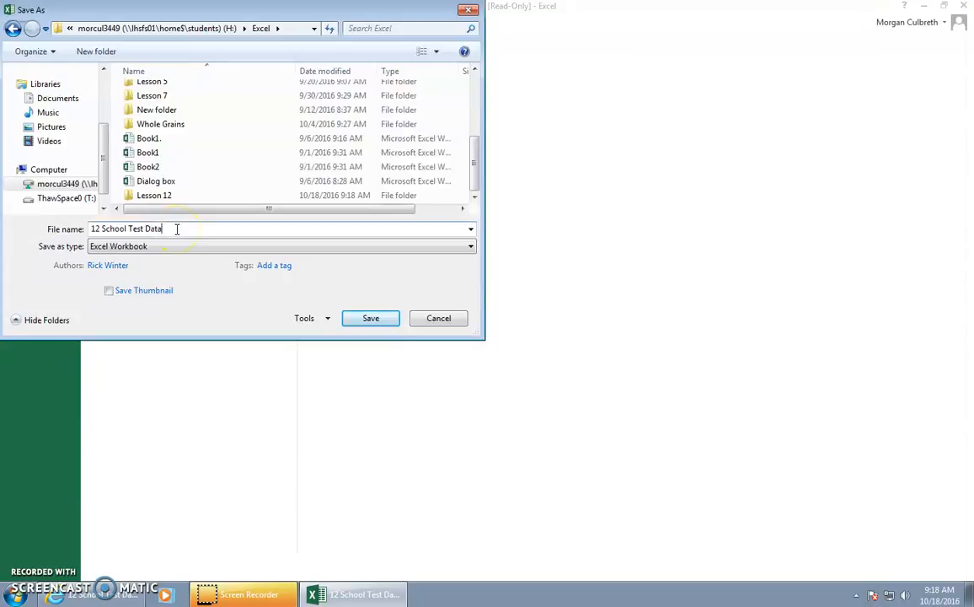
{"action": "key", "text": "BackSpace"}
{"action": "key", "text": "BackSpace"}
{"action": "key", "text": "BackSpace"}
{"action": "type", "text": "PivotTable Solutions"}
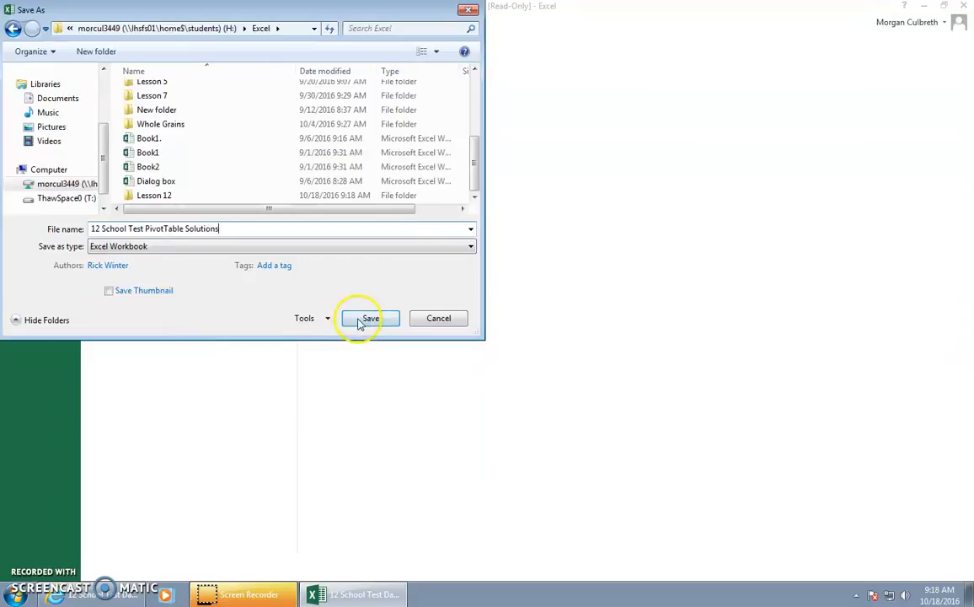
{"action": "left_click", "coordinate": [189, 196]}
{"action": "left_click", "coordinate": [359, 318]}
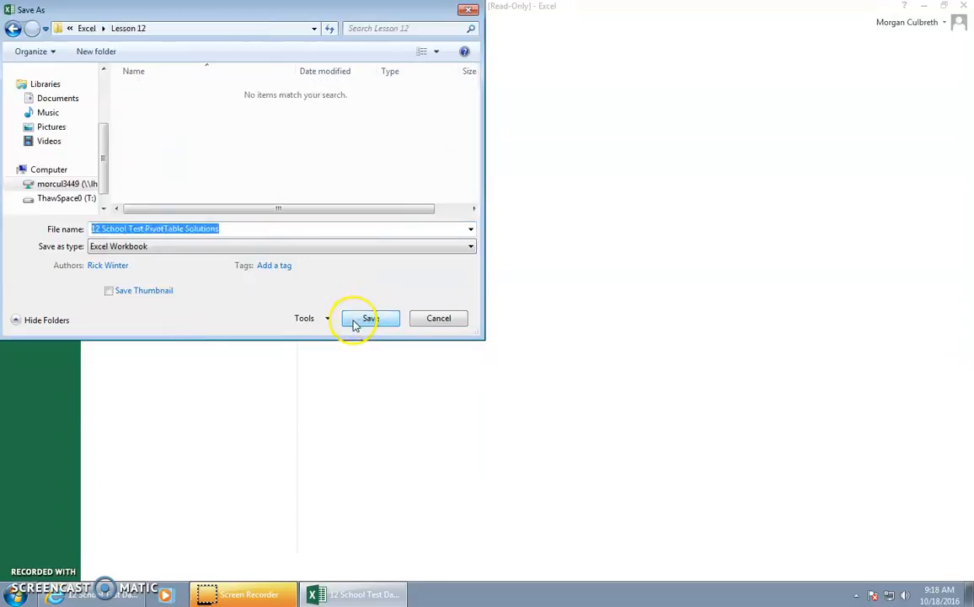
{"action": "left_click", "coordinate": [359, 320]}
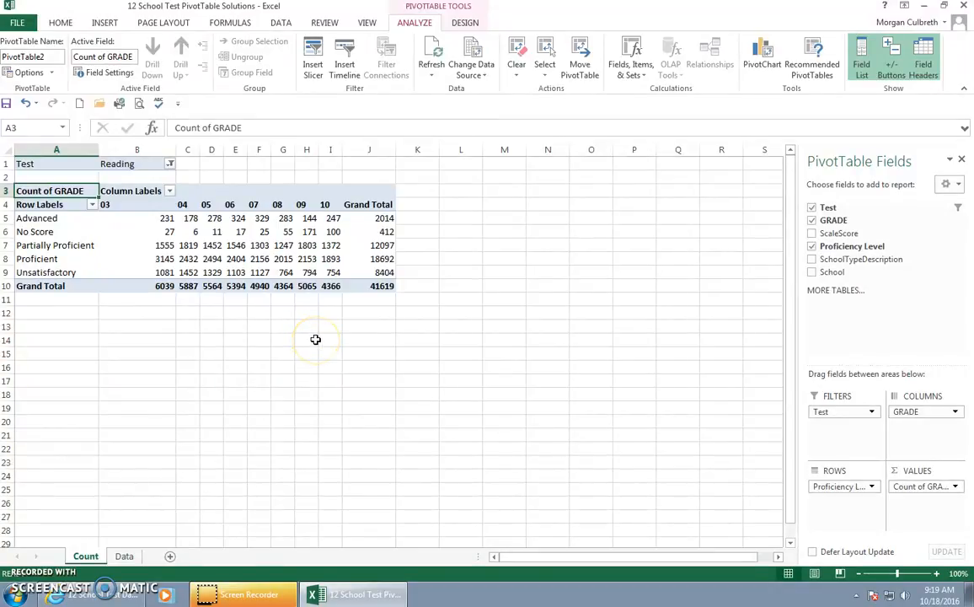
Step: Create a PivotChart from the full data range on the Data sheet, placed on a new worksheet
{"action": "left_click", "coordinate": [128, 557]}
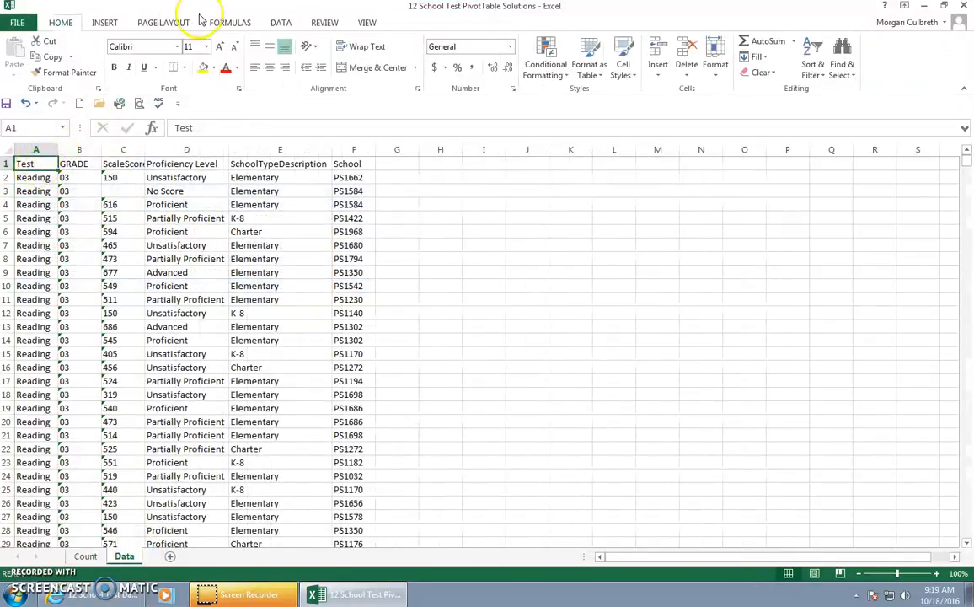
{"action": "left_click", "coordinate": [102, 27]}
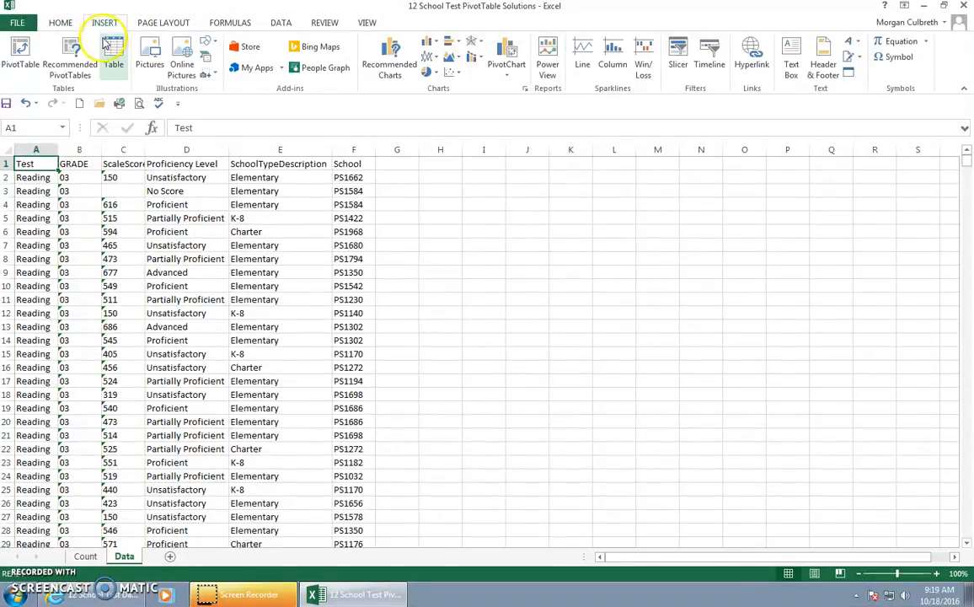
{"action": "left_click", "coordinate": [506, 75]}
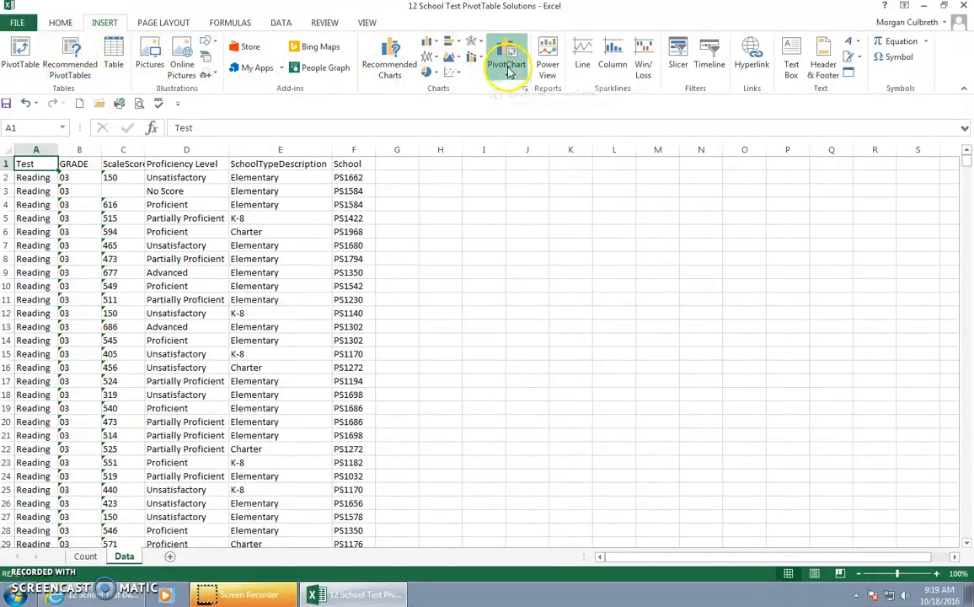
{"action": "left_click", "coordinate": [513, 94]}
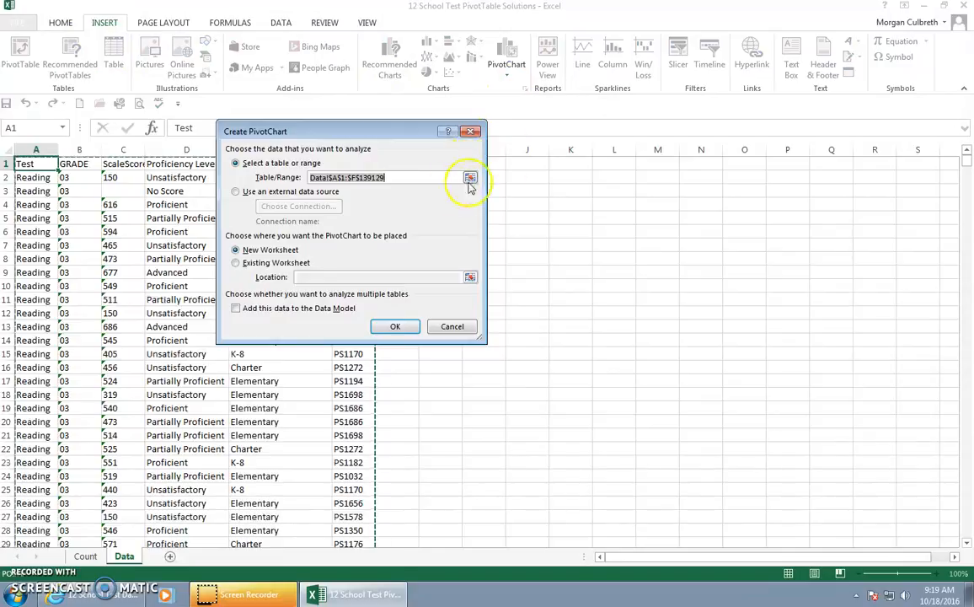
{"action": "left_click", "coordinate": [396, 326]}
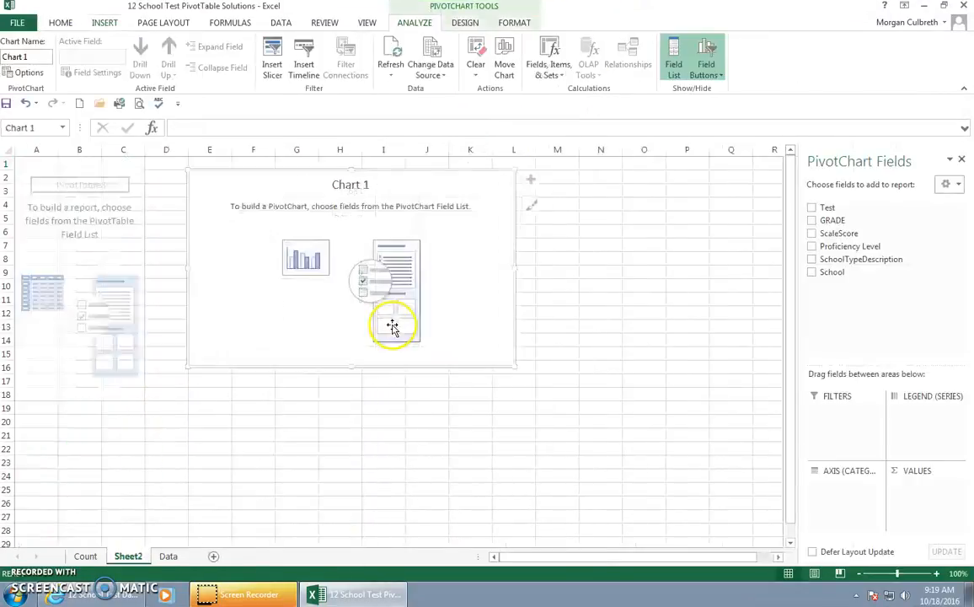
Step: Rename the new PivotChart worksheet as Pivot Chart
{"action": "double_click", "coordinate": [140, 558]}
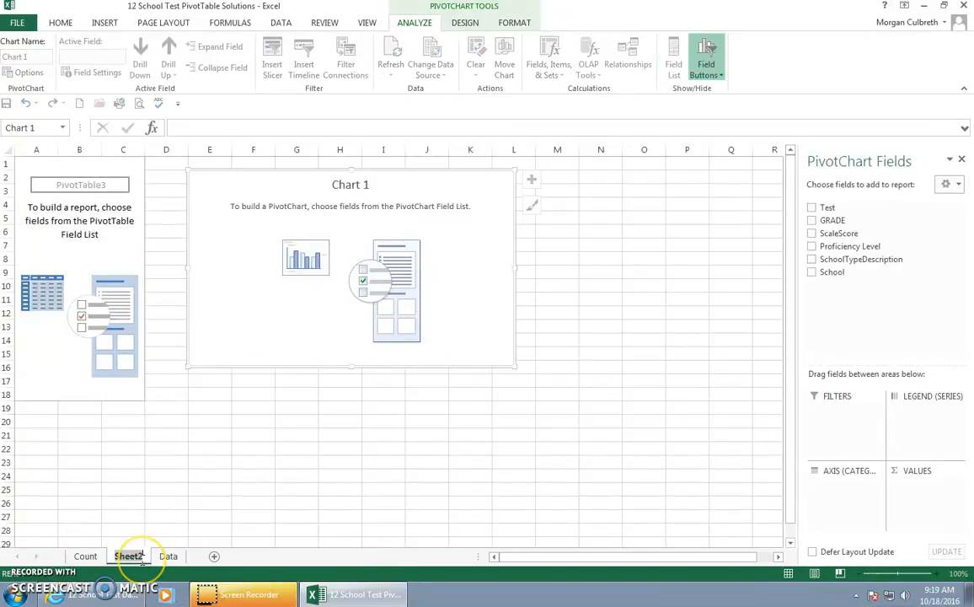
{"action": "key", "text": "BackSpace"}
{"action": "key", "text": "Return"}
{"action": "type", "text": "Pivot Chart"}
{"action": "key", "text": "Return"}
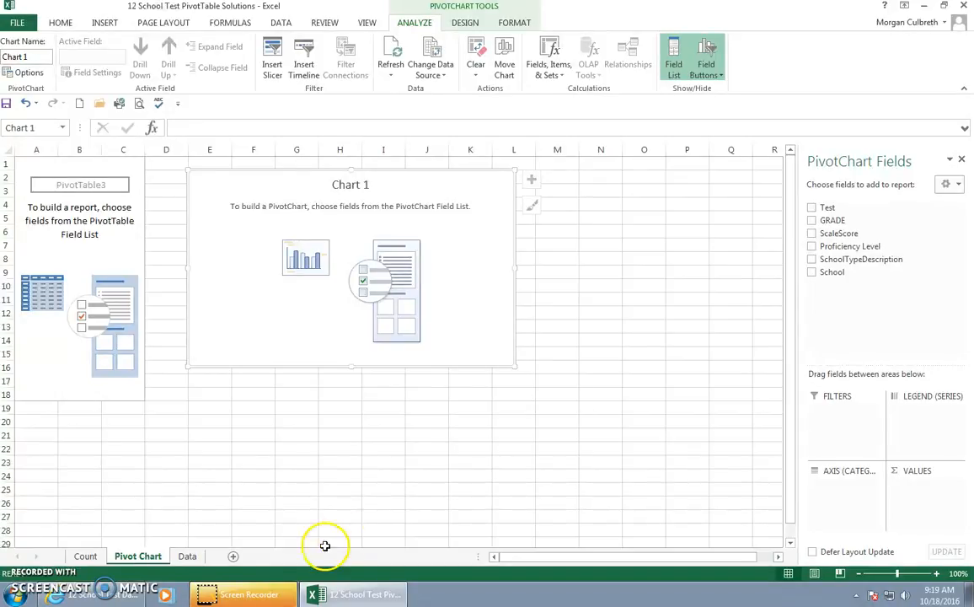
Step: Lay out the PivotChart with Test as filter, GRADE as both axis and counted value, and Proficiency Level as legend
{"action": "left_click_drag", "start_coordinate": [824, 211], "coordinate": [838, 419]}
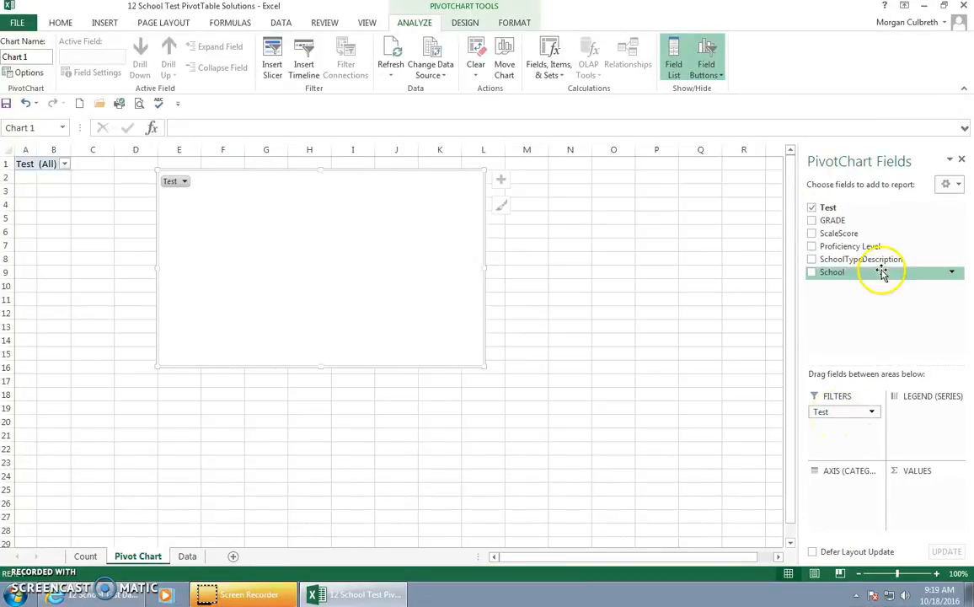
{"action": "left_click_drag", "start_coordinate": [839, 220], "coordinate": [925, 487]}
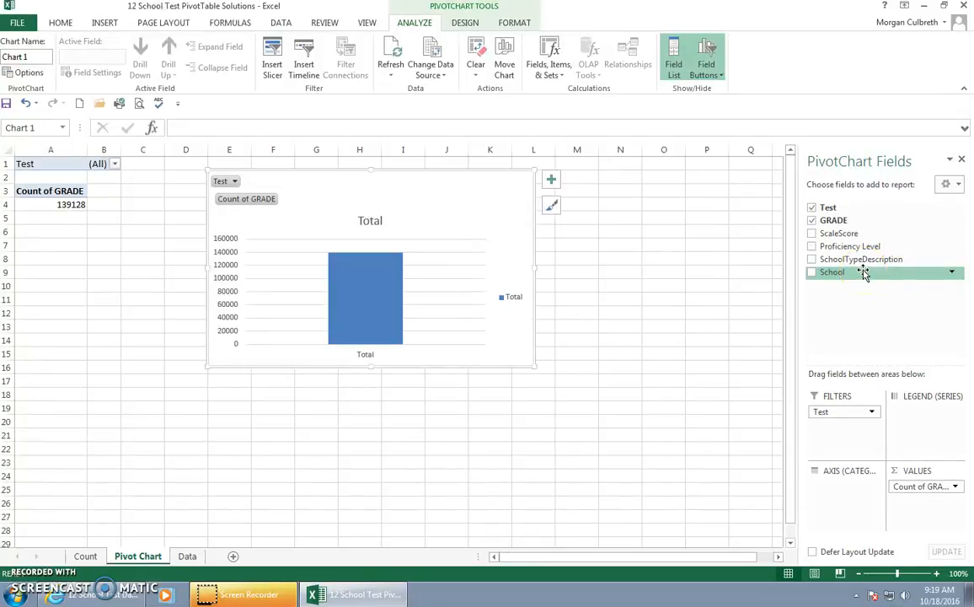
{"action": "left_click_drag", "start_coordinate": [851, 223], "coordinate": [842, 487]}
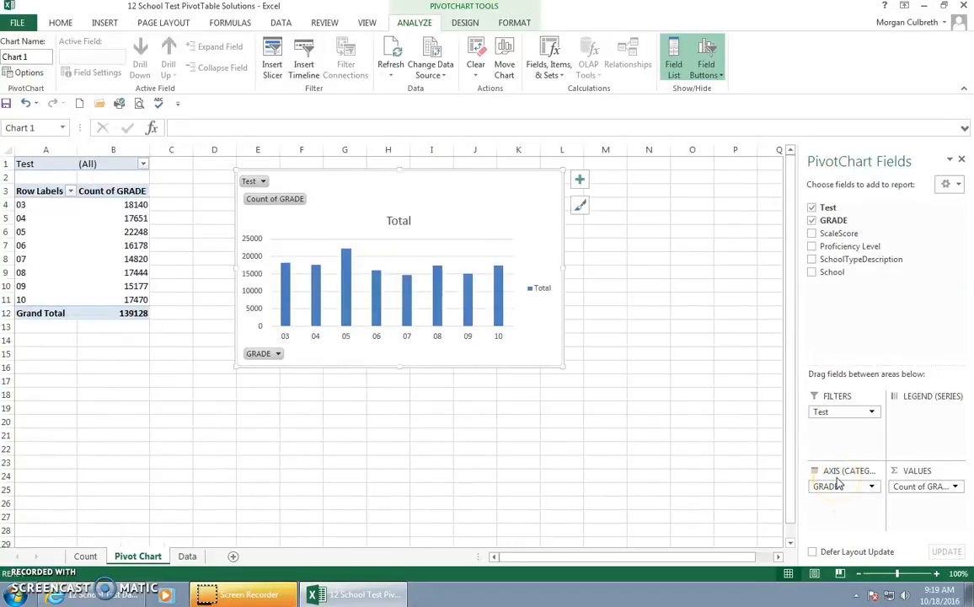
{"action": "left_click_drag", "start_coordinate": [868, 246], "coordinate": [868, 247]}
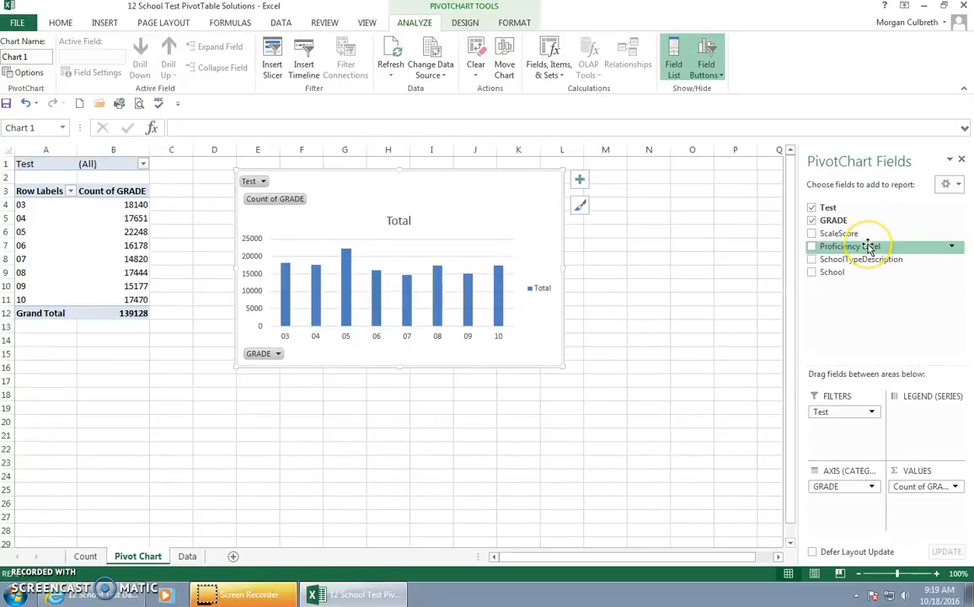
{"action": "left_click_drag", "start_coordinate": [870, 247], "coordinate": [941, 424]}
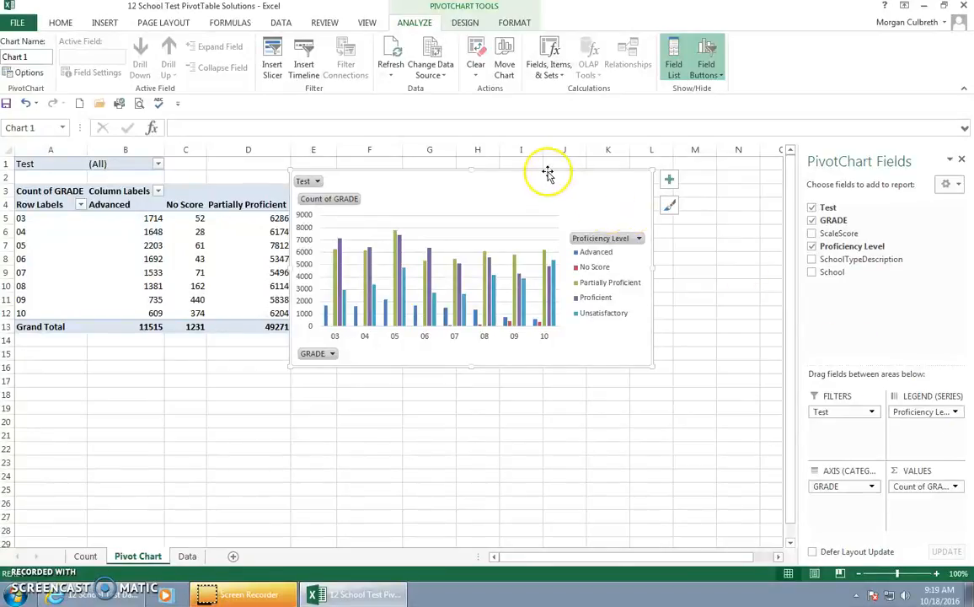
Step: Move the PivotChart directly below the PivotTable's Grand Total row and widen it to match the table's width
{"action": "left_click_drag", "start_coordinate": [543, 173], "coordinate": [264, 334]}
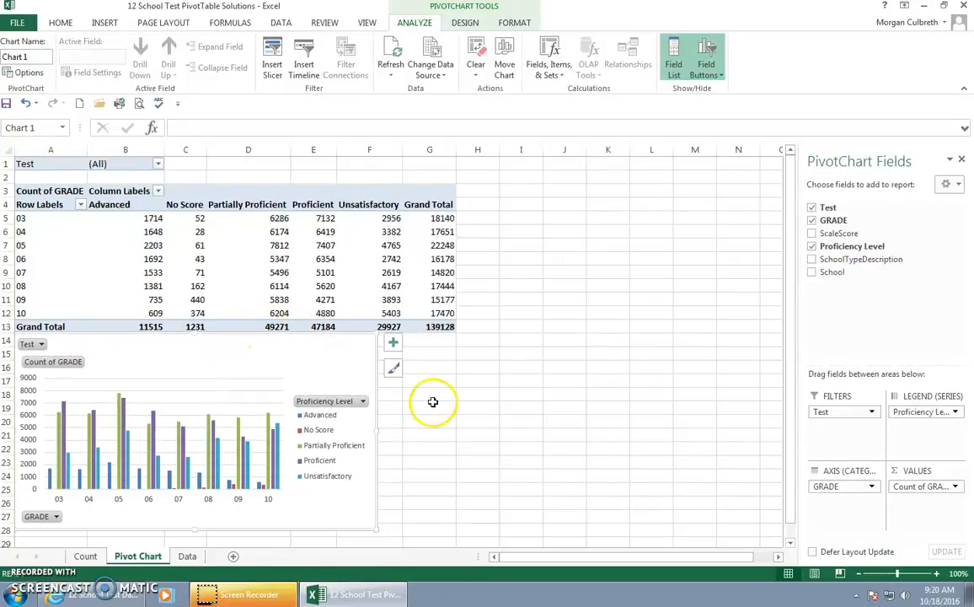
{"action": "left_click_drag", "start_coordinate": [376, 431], "coordinate": [455, 436]}
{"action": "left_click", "coordinate": [505, 431]}
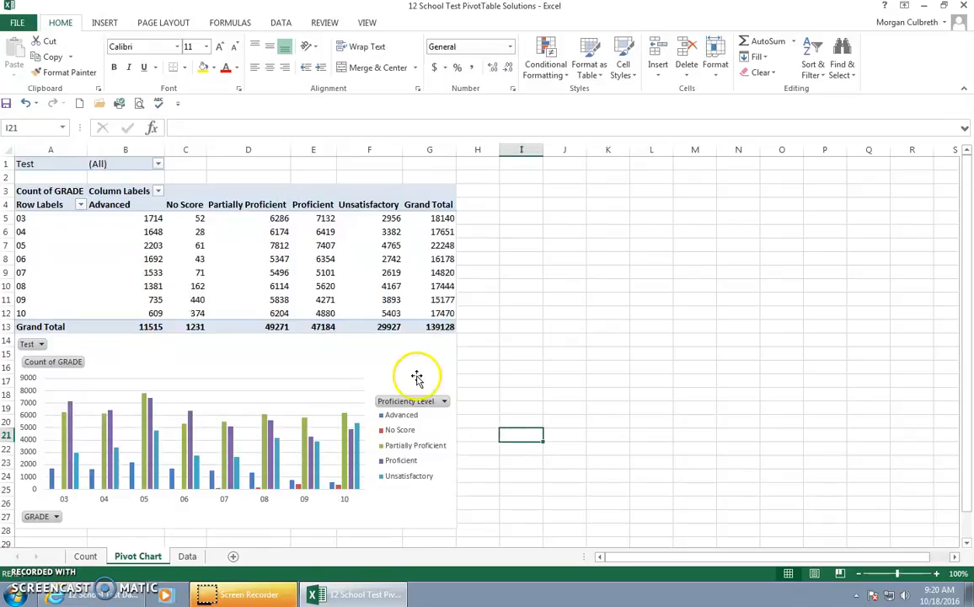
Step: Filter the PivotChart's Test field to show only Science
{"action": "left_click", "coordinate": [447, 381]}
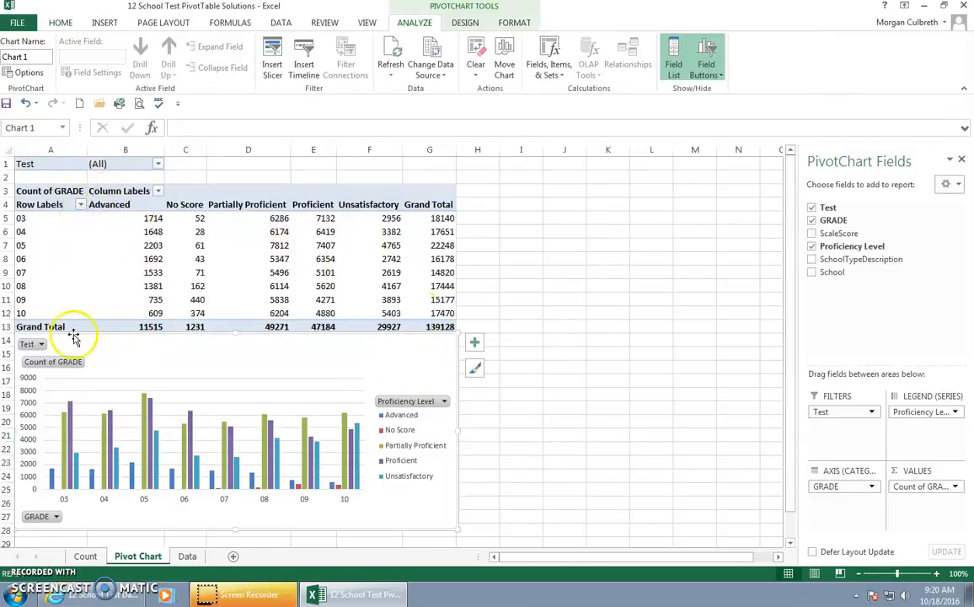
{"action": "left_click", "coordinate": [39, 343]}
{"action": "left_click", "coordinate": [33, 404]}
{"action": "left_click", "coordinate": [72, 513]}
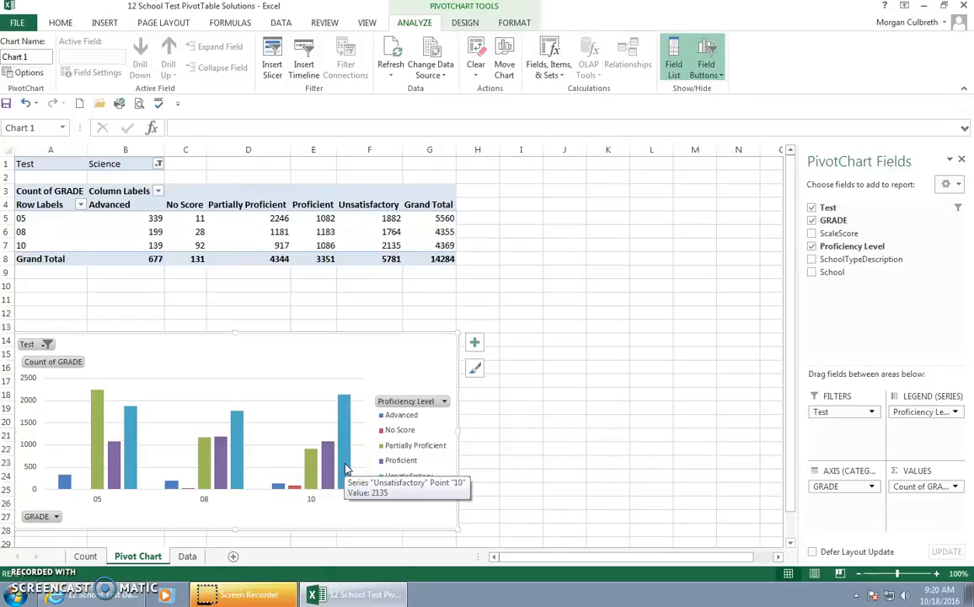
{"action": "left_click", "coordinate": [520, 25]}
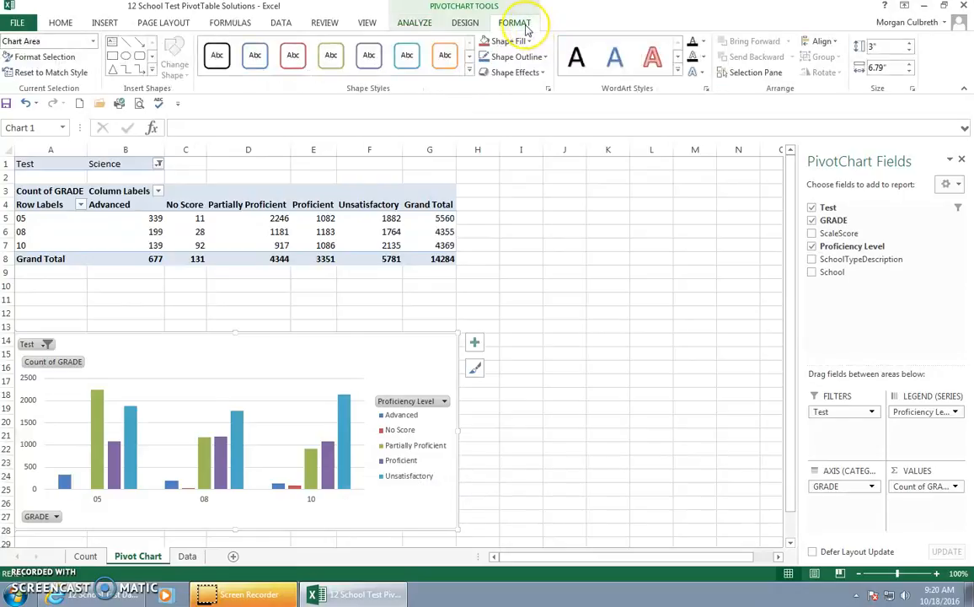
{"action": "left_click", "coordinate": [116, 49]}
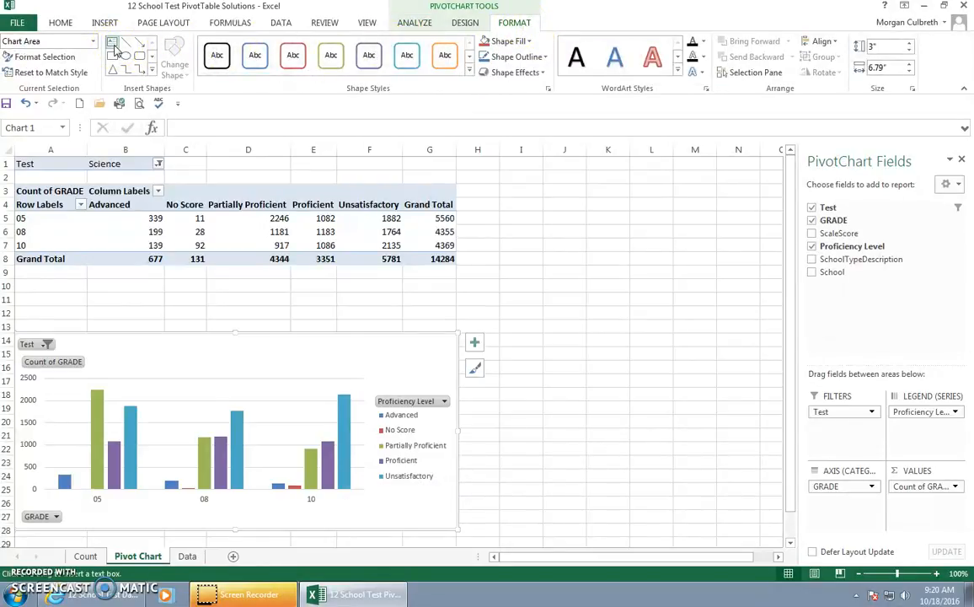
{"action": "left_click_drag", "start_coordinate": [120, 349], "coordinate": [320, 387]}
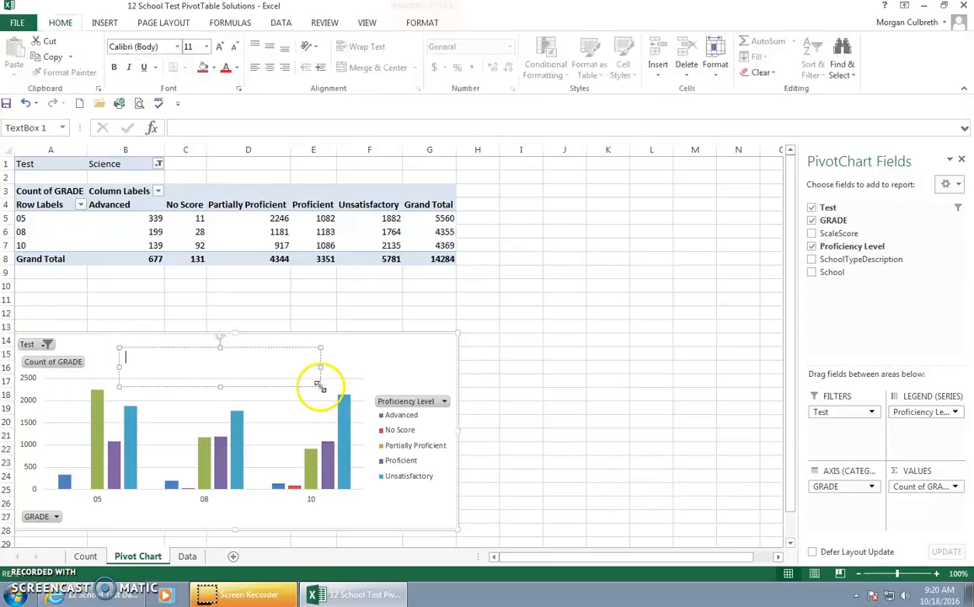
{"action": "left_click_drag", "start_coordinate": [270, 350], "coordinate": [274, 343]}
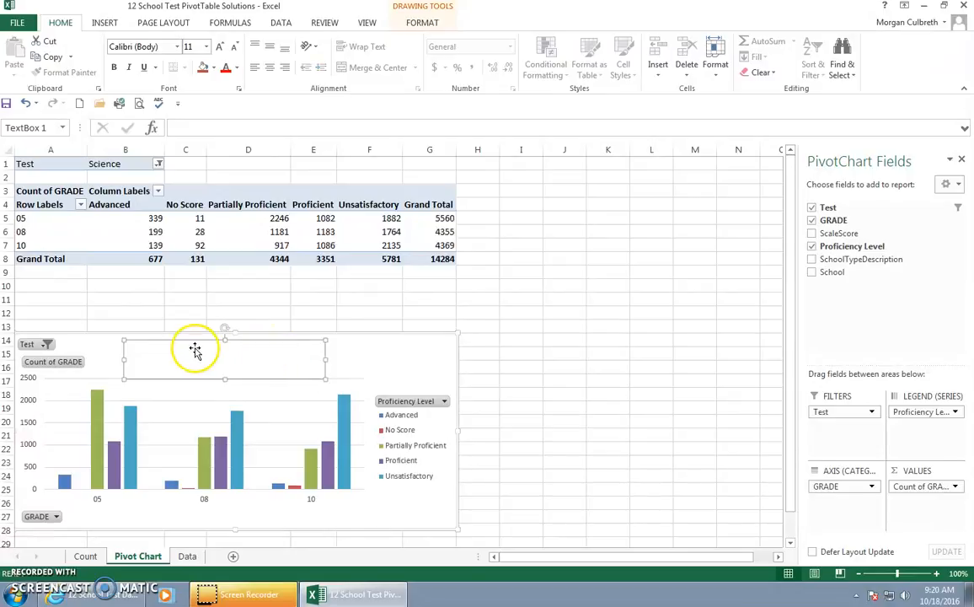
{"action": "key", "text": "Delete"}
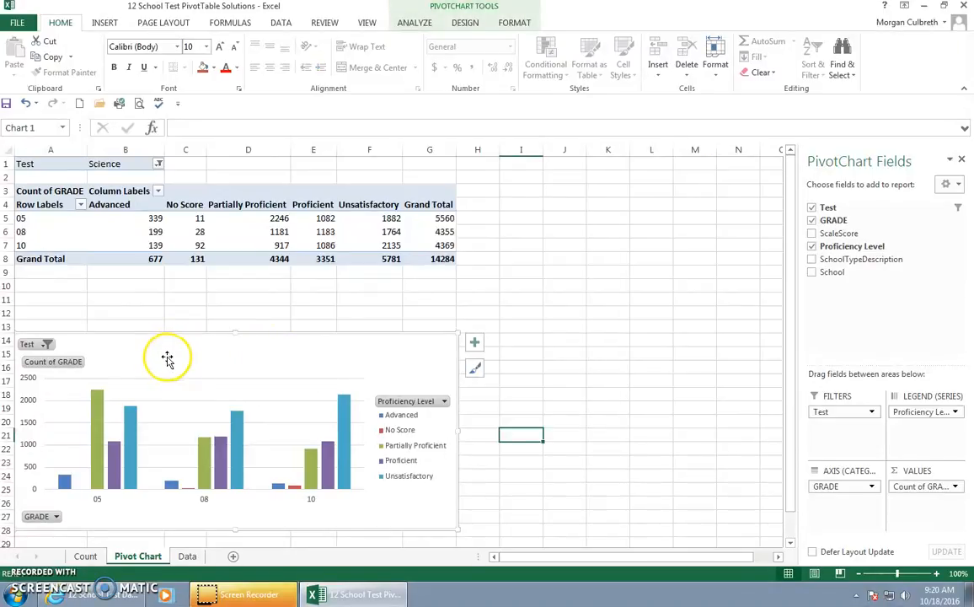
Step: Add a text box above the chart's columns reading Student Science Test Scores
{"action": "double_click", "coordinate": [168, 359]}
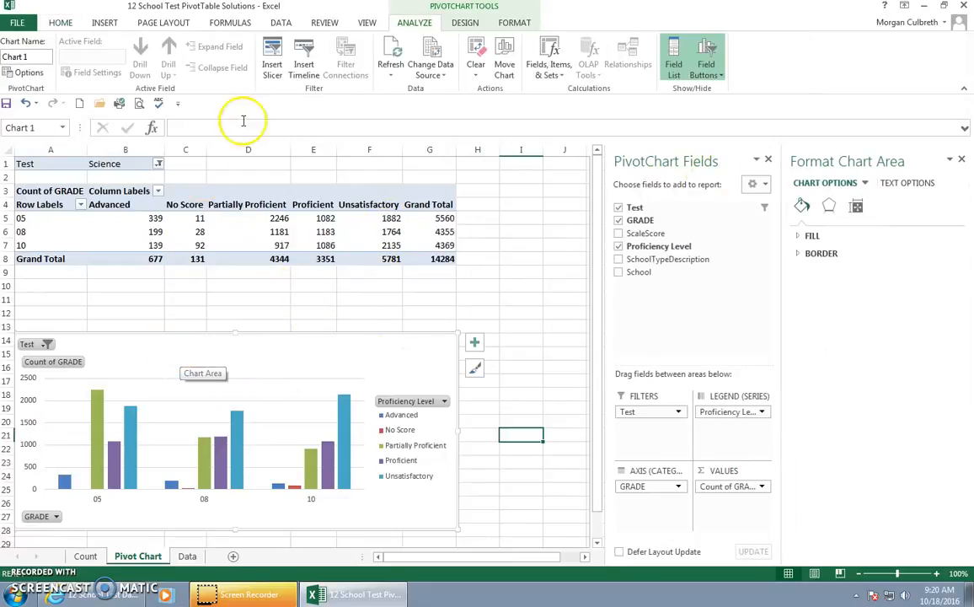
{"action": "left_click", "coordinate": [512, 24]}
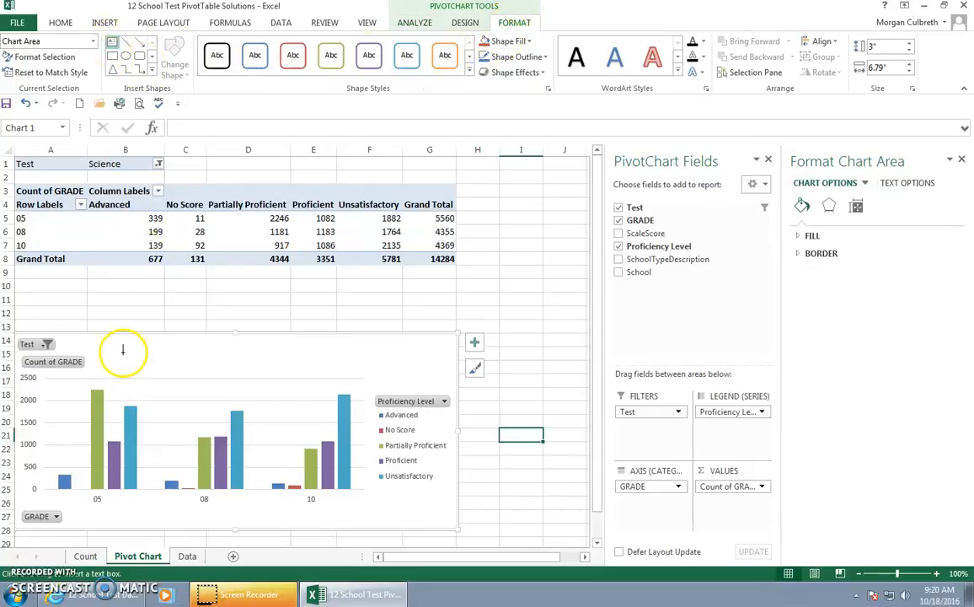
{"action": "left_click_drag", "start_coordinate": [127, 348], "coordinate": [313, 385]}
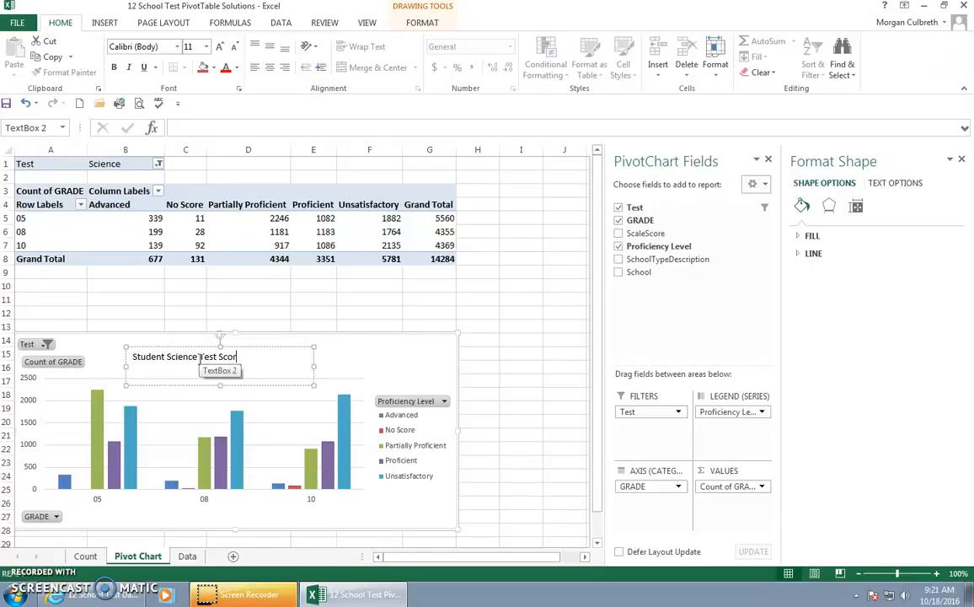
Step: Format the chart's title text as bold 18 pt and widen its text box so the title fits on one line
{"action": "triple_click", "coordinate": [244, 357]}
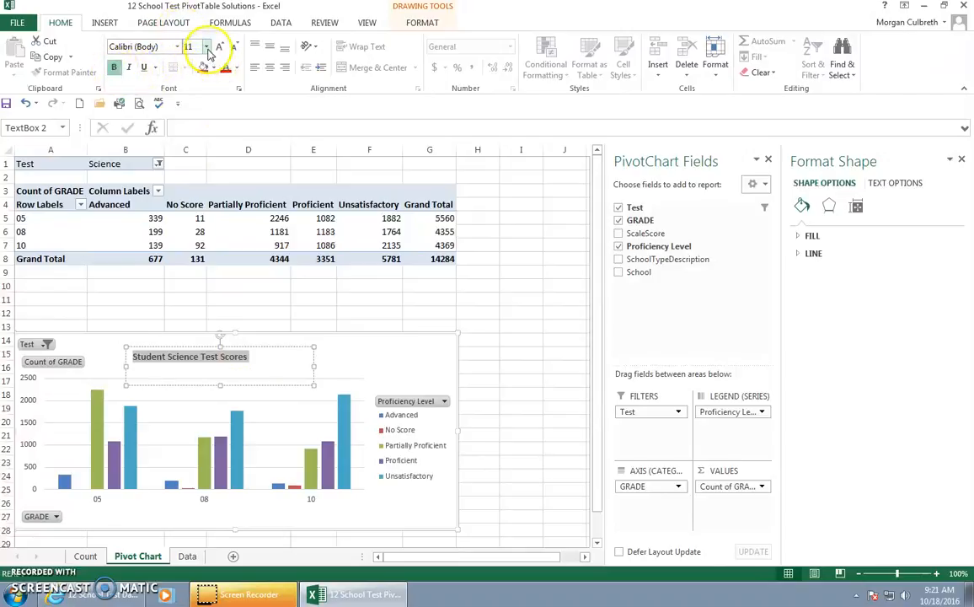
{"action": "left_click", "coordinate": [206, 47]}
{"action": "left_click", "coordinate": [191, 165]}
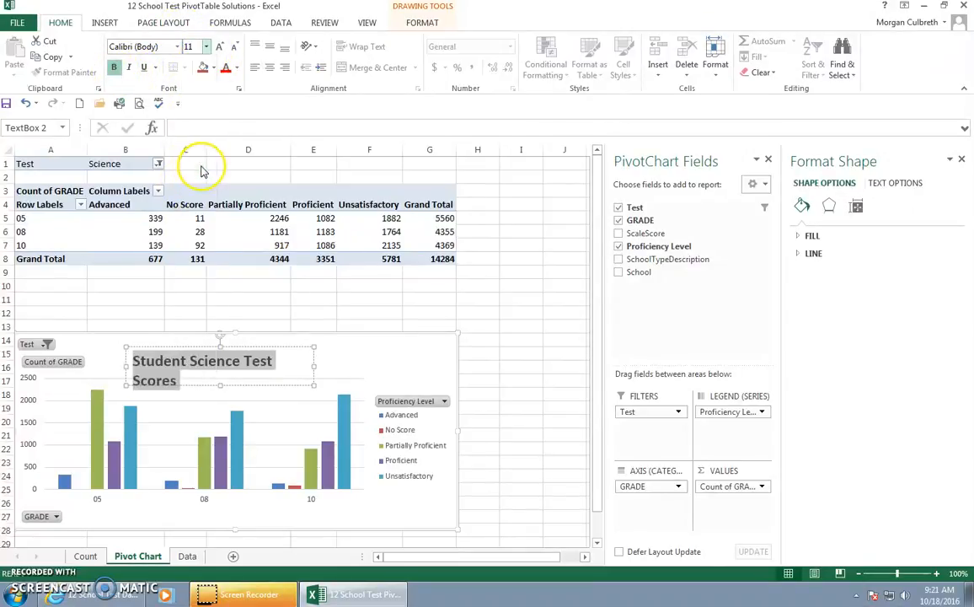
{"action": "left_click_drag", "start_coordinate": [312, 366], "coordinate": [342, 359]}
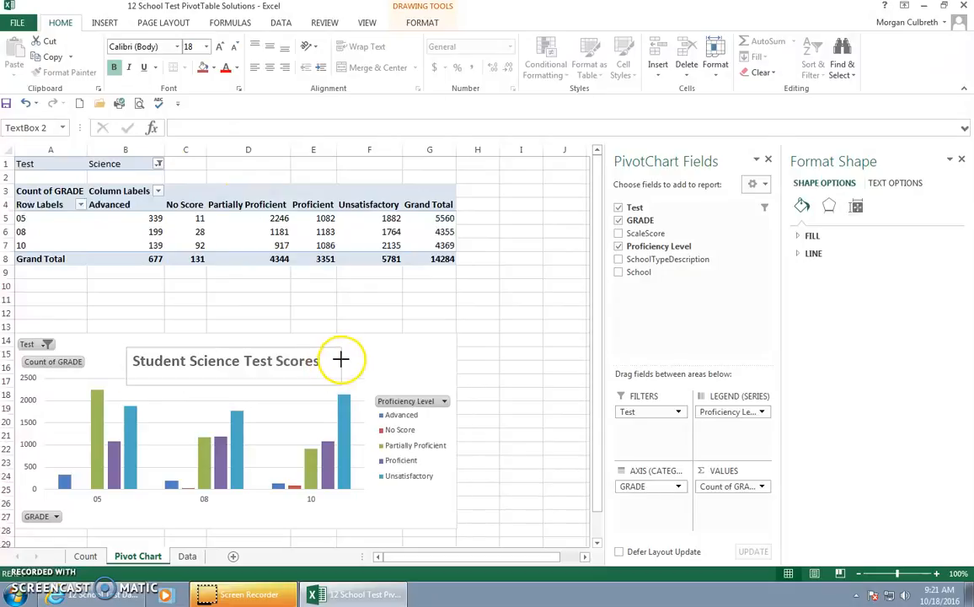
{"action": "left_click", "coordinate": [510, 369]}
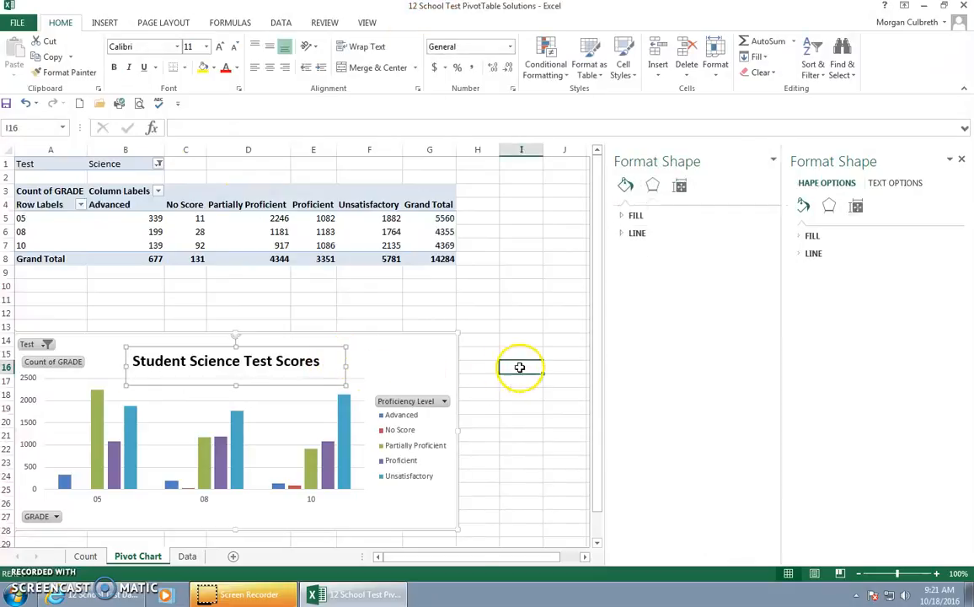
{"action": "left_click", "coordinate": [962, 158]}
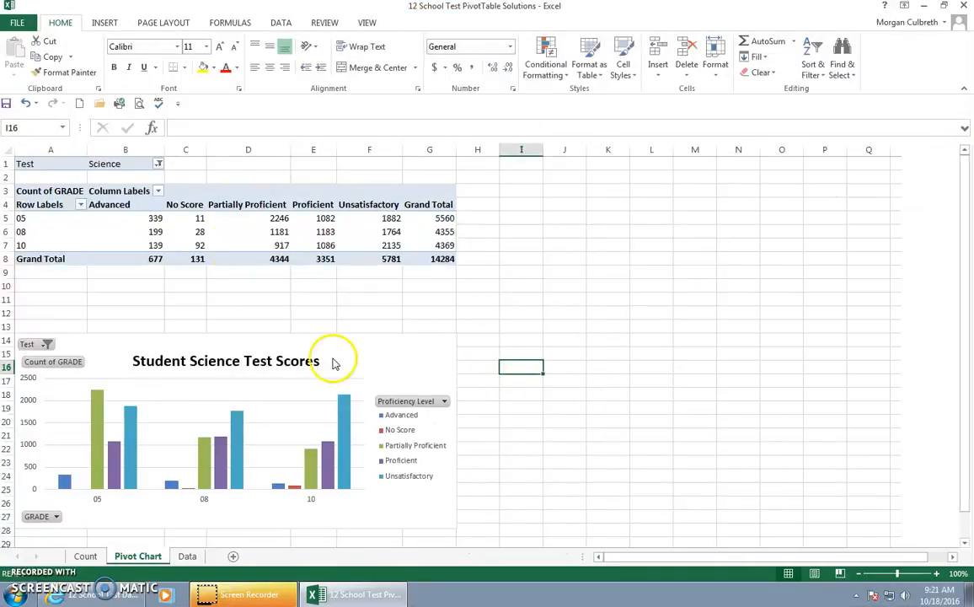
Step: Shorten the PivotTable's value heading in cell A3 to Count
{"action": "left_click", "coordinate": [48, 193]}
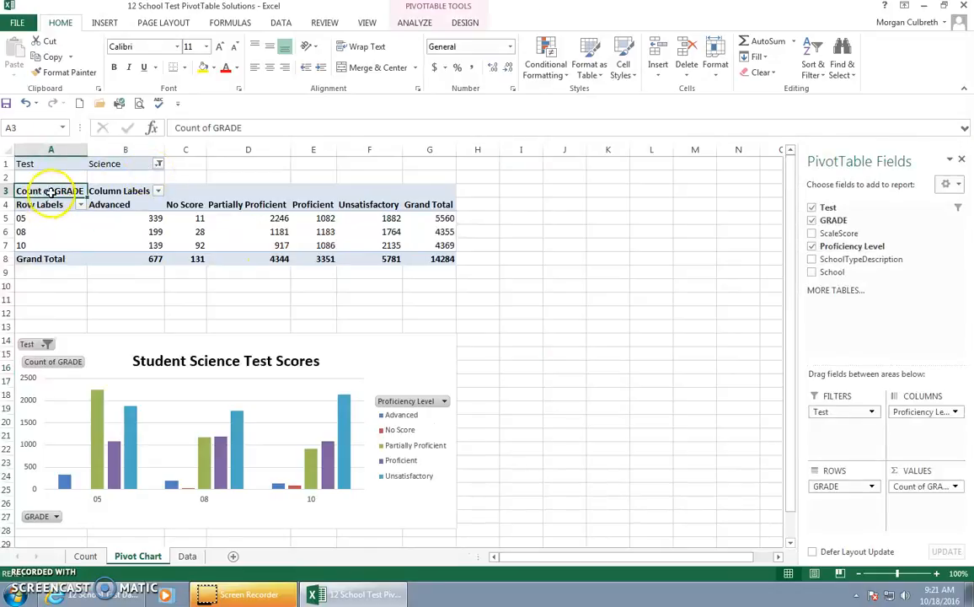
{"action": "double_click", "coordinate": [73, 191]}
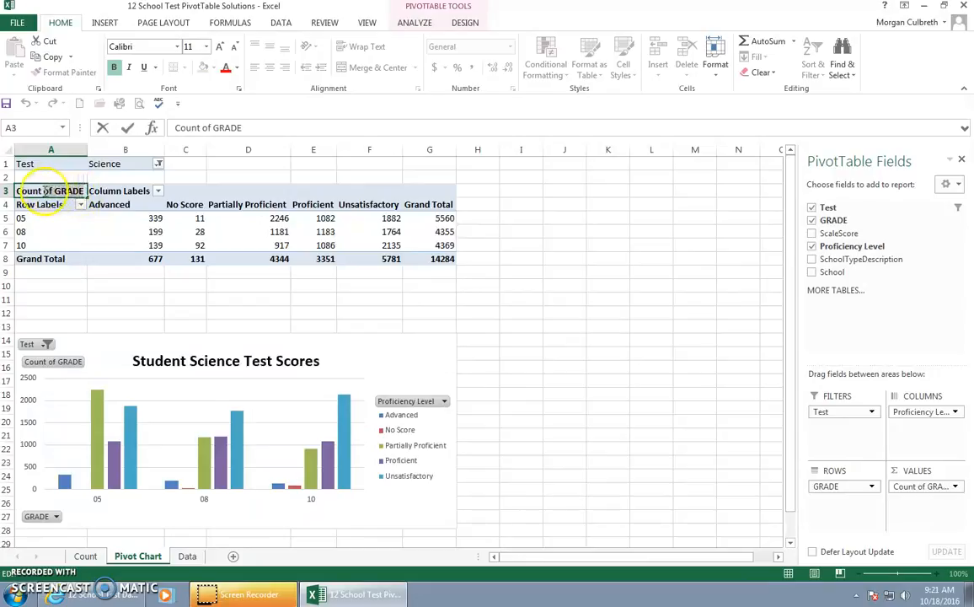
{"action": "left_click_drag", "start_coordinate": [46, 191], "coordinate": [48, 191]}
{"action": "key", "text": "BackSpace"}
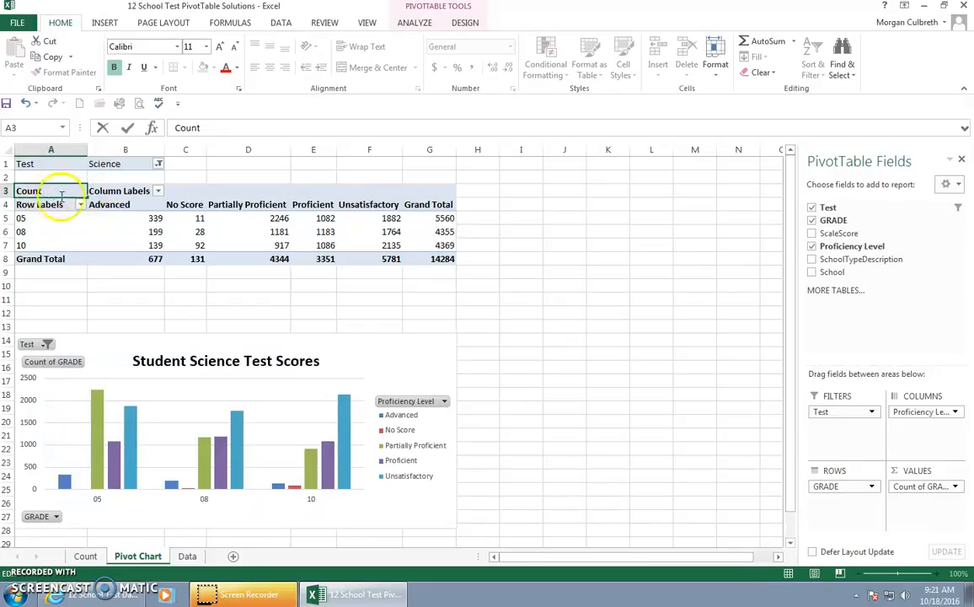
{"action": "key", "text": "Return"}
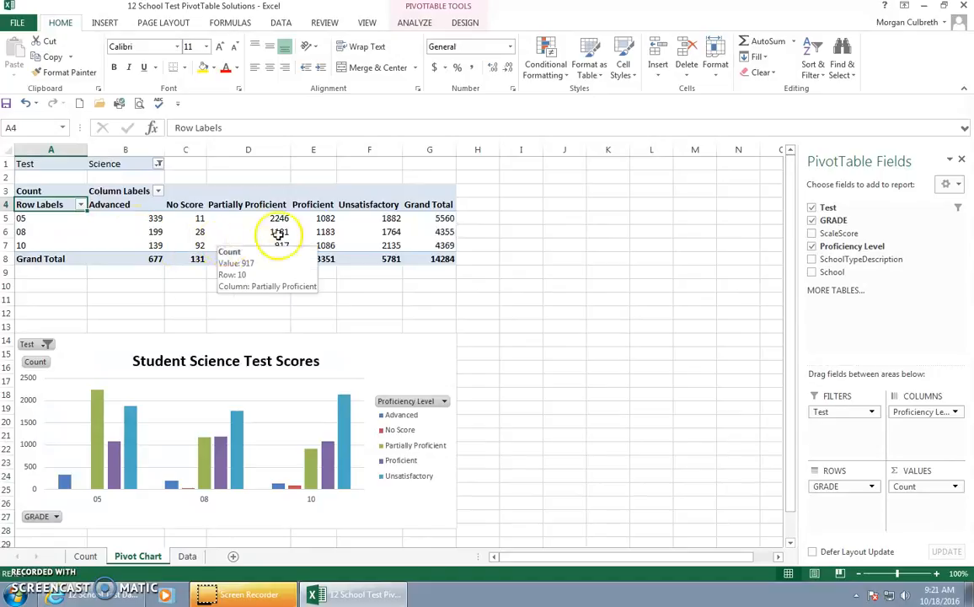
Step: Reorder the proficiency columns as No Score, Unsatisfactory, Partially Proficient, Proficient, Advanced
{"action": "left_click", "coordinate": [370, 205]}
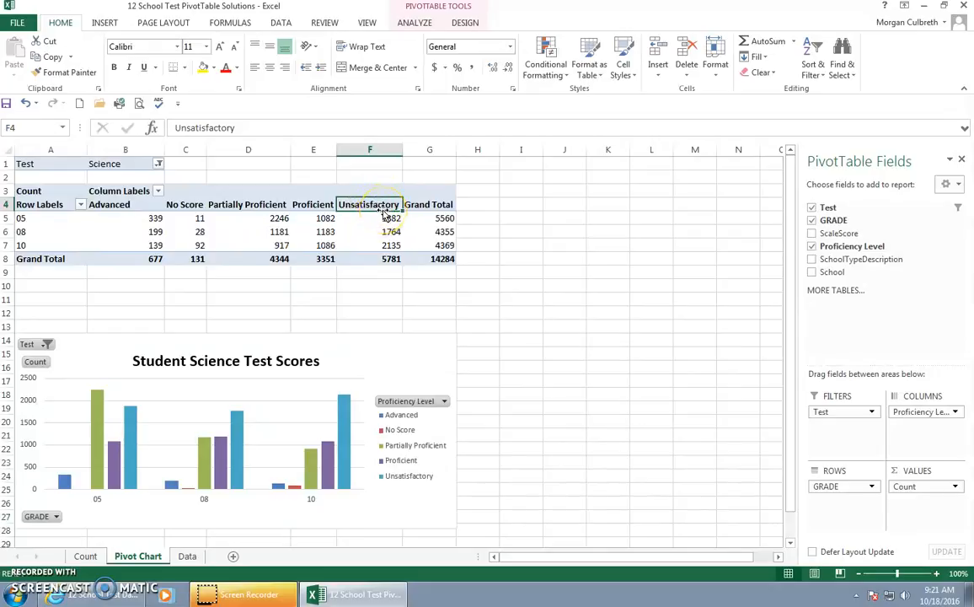
{"action": "mouse_move", "coordinate": [385, 214]}
{"action": "left_mouse_down"}
{"action": "mouse_move", "coordinate": [350, 212]}
{"action": "mouse_move", "coordinate": [357, 214]}
{"action": "left_mouse_up"}
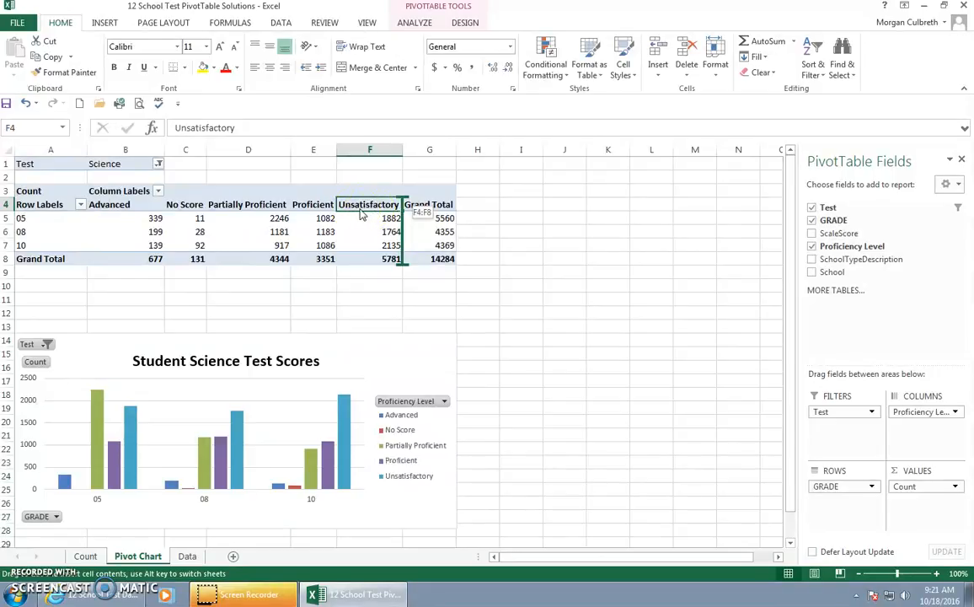
{"action": "left_click_drag", "start_coordinate": [354, 211], "coordinate": [204, 196]}
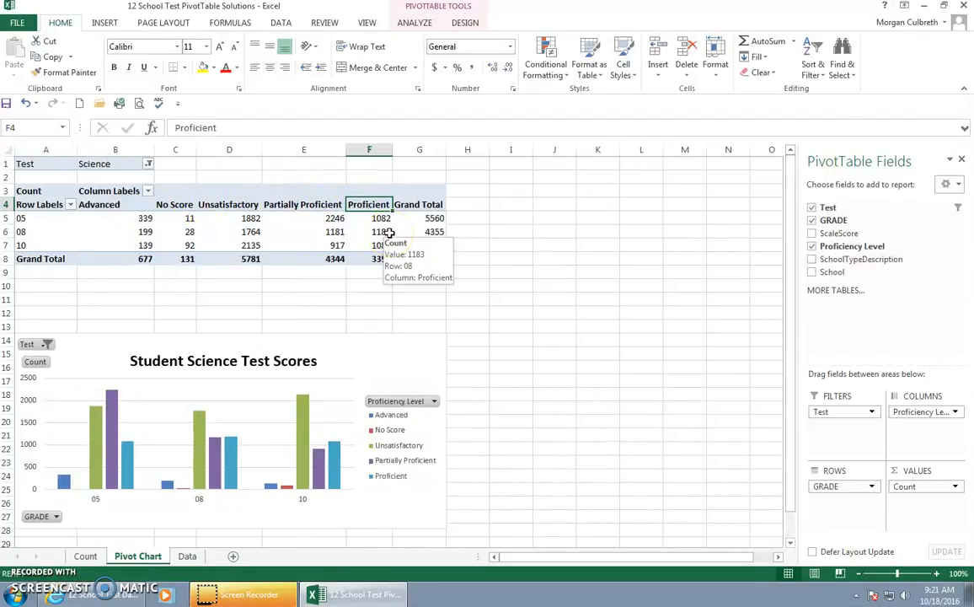
{"action": "left_click", "coordinate": [125, 206]}
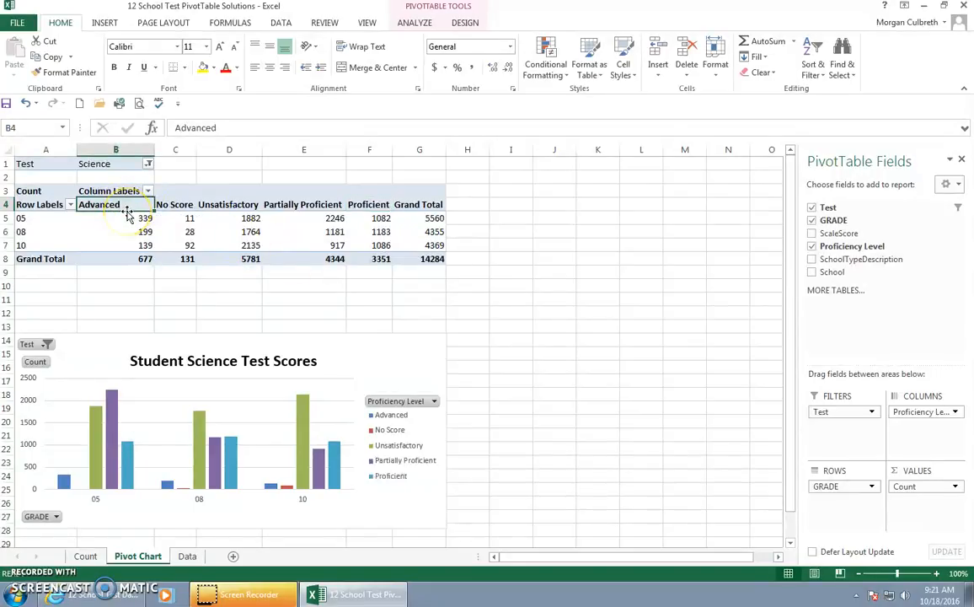
{"action": "left_click_drag", "start_coordinate": [127, 211], "coordinate": [387, 209]}
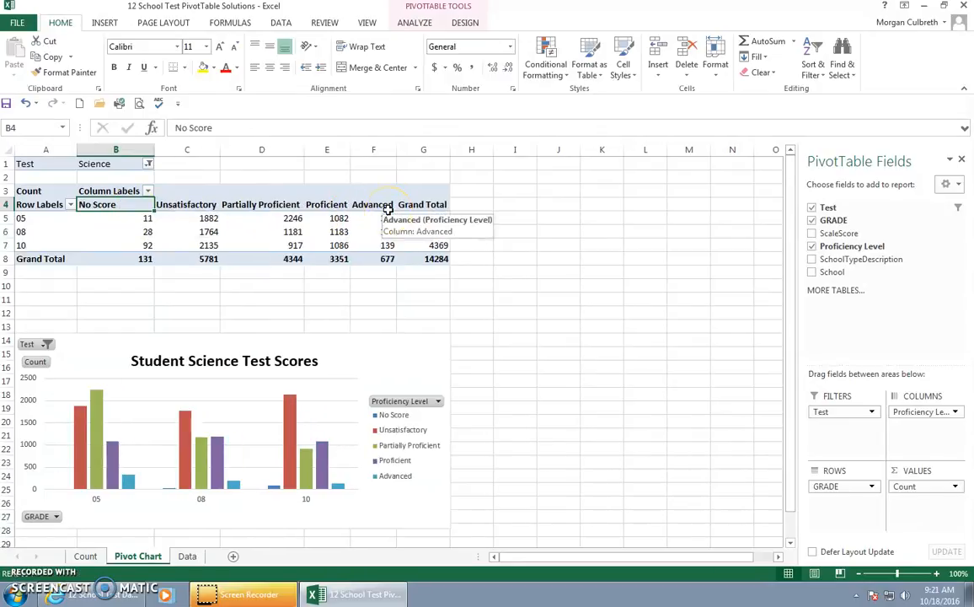
Step: Move the PivotChart up to row 9 just beneath the PivotTable and widen it to the end of column L
{"action": "left_click", "coordinate": [372, 341]}
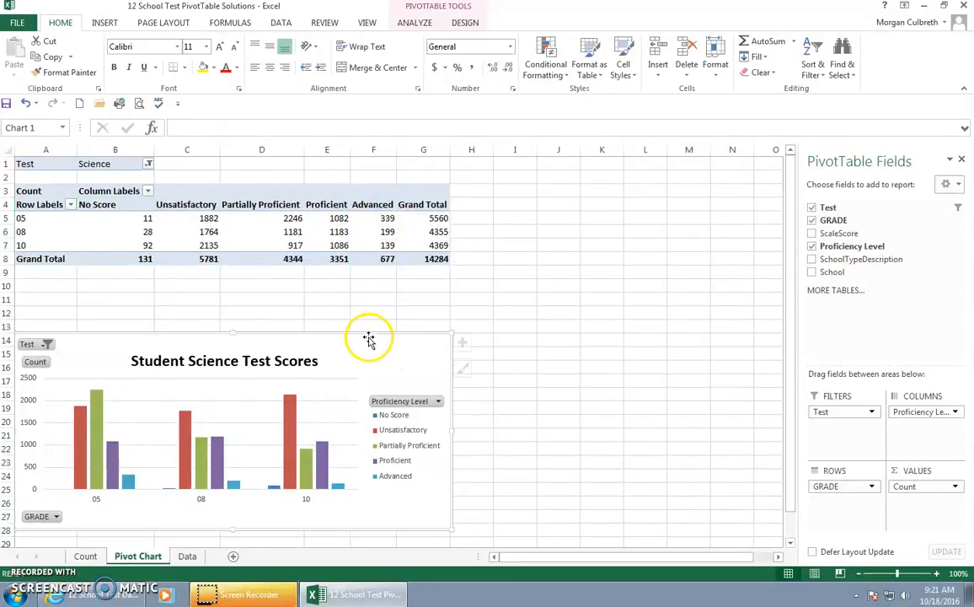
{"action": "left_click_drag", "start_coordinate": [348, 330], "coordinate": [338, 262]}
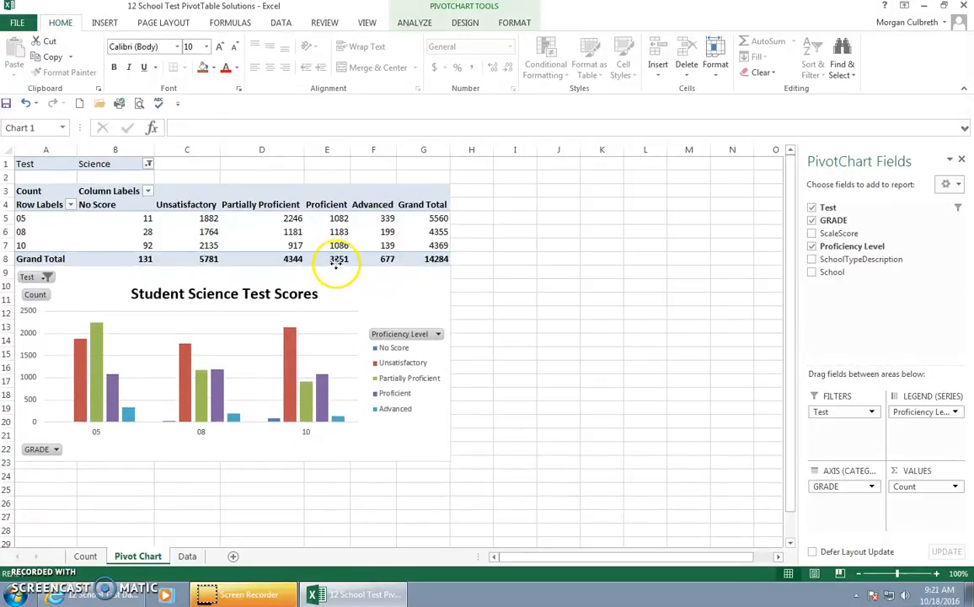
{"action": "mouse_move", "coordinate": [450, 363]}
{"action": "left_mouse_down"}
{"action": "mouse_move", "coordinate": [528, 374]}
{"action": "mouse_move", "coordinate": [667, 369]}
{"action": "left_mouse_up"}
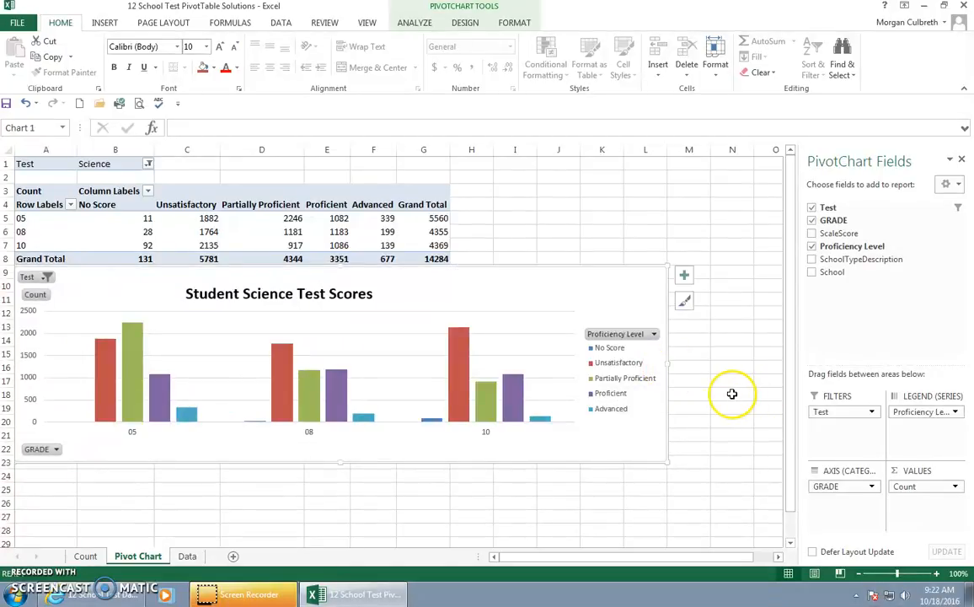
Step: Save a copy of the workbook in the Lesson 12 folder as 12 Test PivotChart Solutions
{"action": "left_click", "coordinate": [17, 22]}
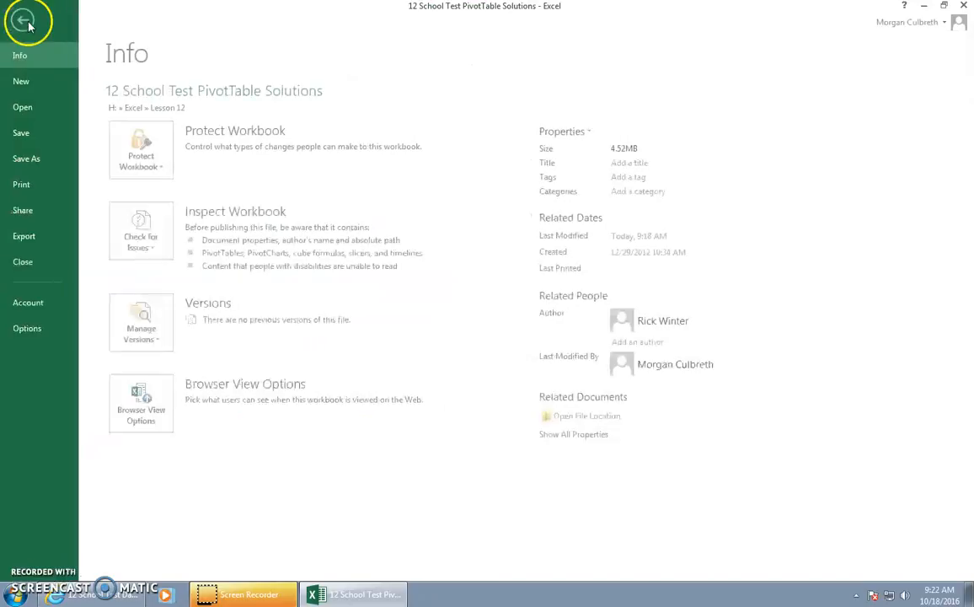
{"action": "left_click", "coordinate": [27, 158]}
{"action": "left_click", "coordinate": [349, 268]}
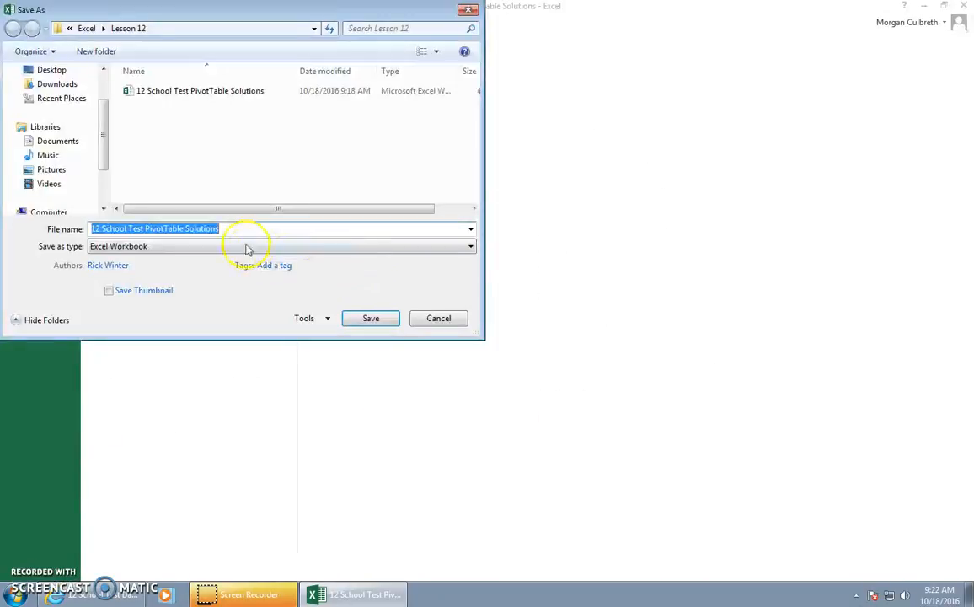
{"action": "left_click_drag", "start_coordinate": [104, 148], "coordinate": [105, 196]}
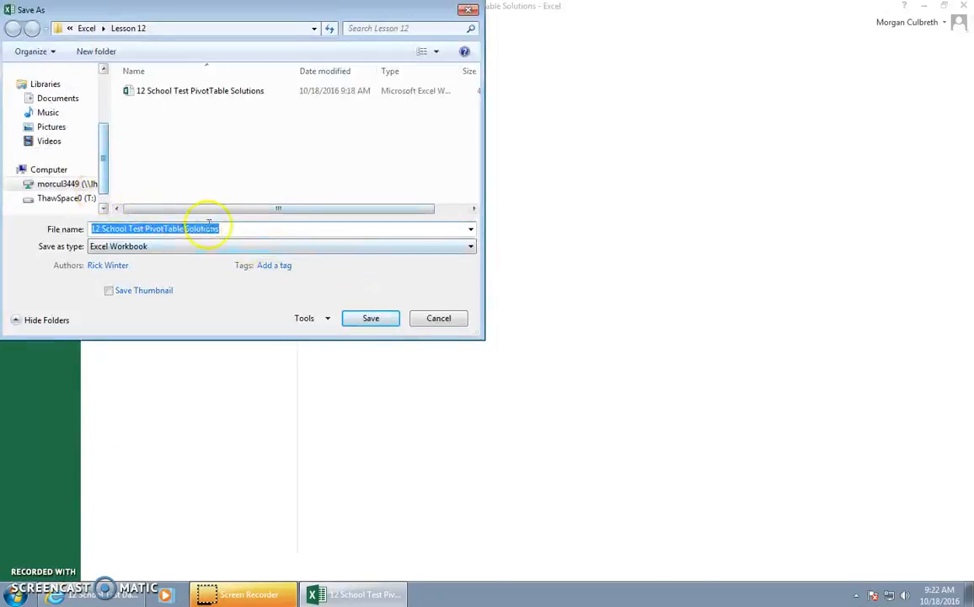
{"action": "left_click", "coordinate": [235, 229]}
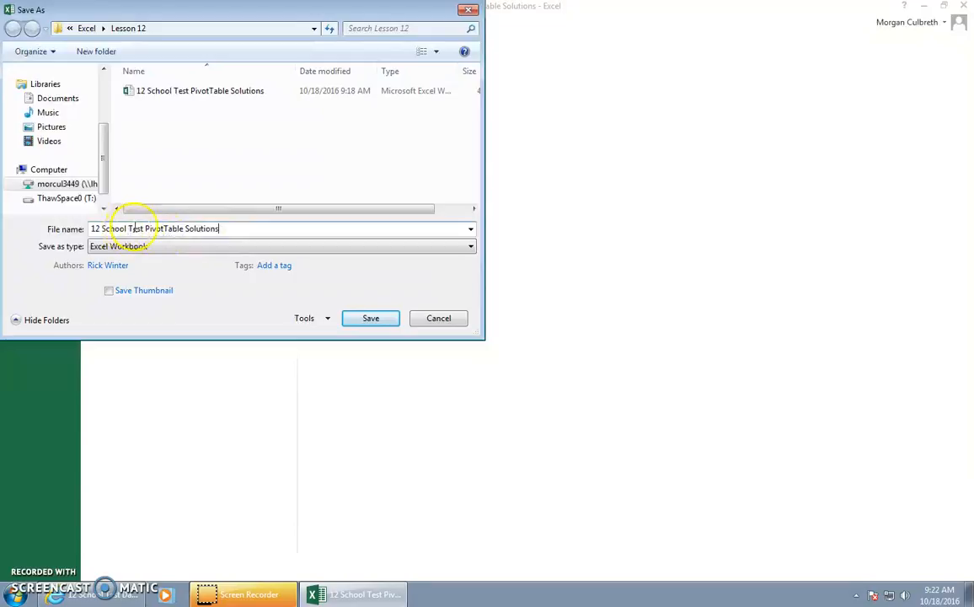
{"action": "key", "text": "BackSpace"}
{"action": "key", "text": "BackSpace"}
{"action": "key", "text": "BackSpace"}
{"action": "key", "text": "BackSpace"}
{"action": "key", "text": "BackSpace"}
{"action": "key", "text": "BackSpace"}
{"action": "key", "text": "BackSpace"}
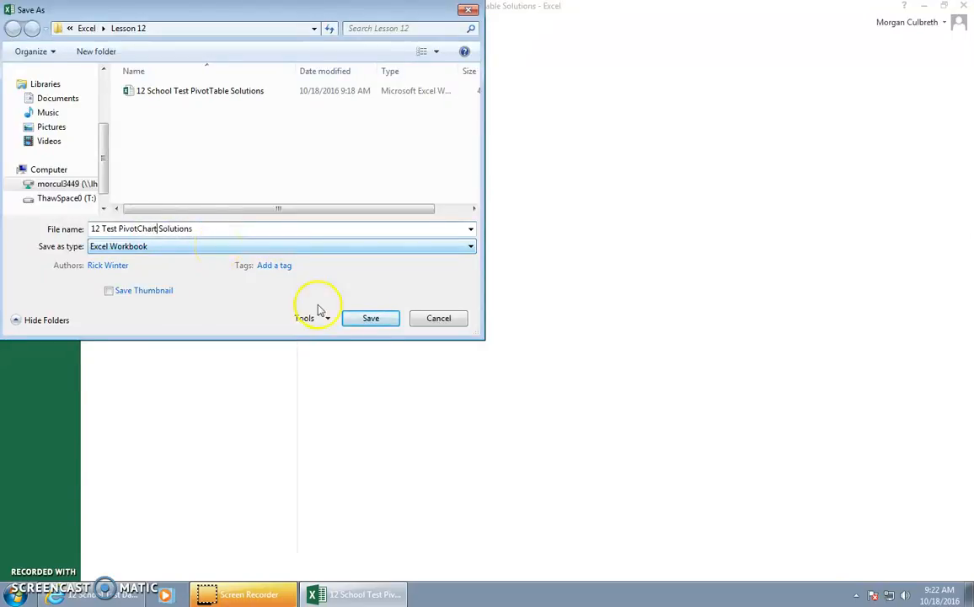
{"action": "left_click", "coordinate": [371, 318]}
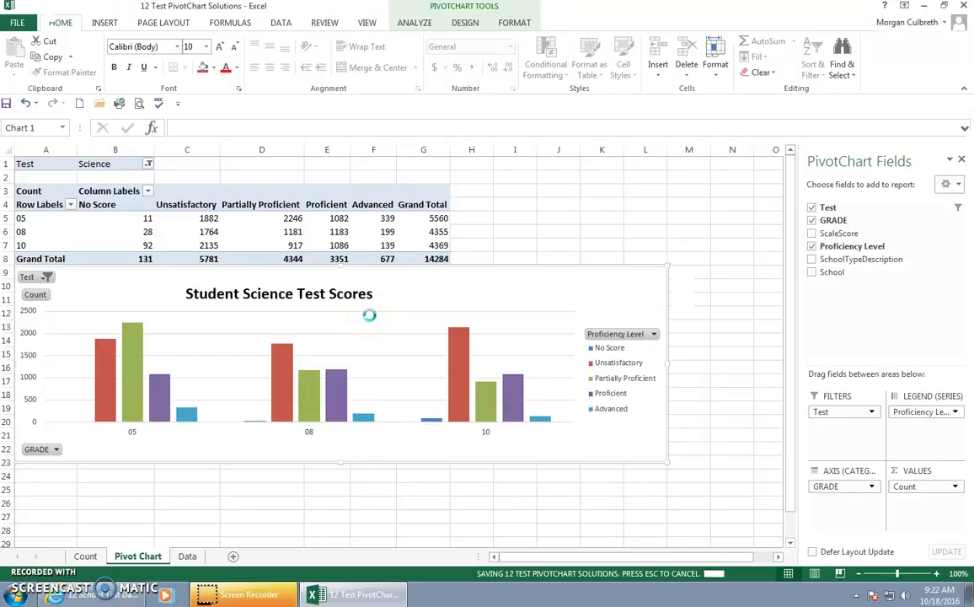